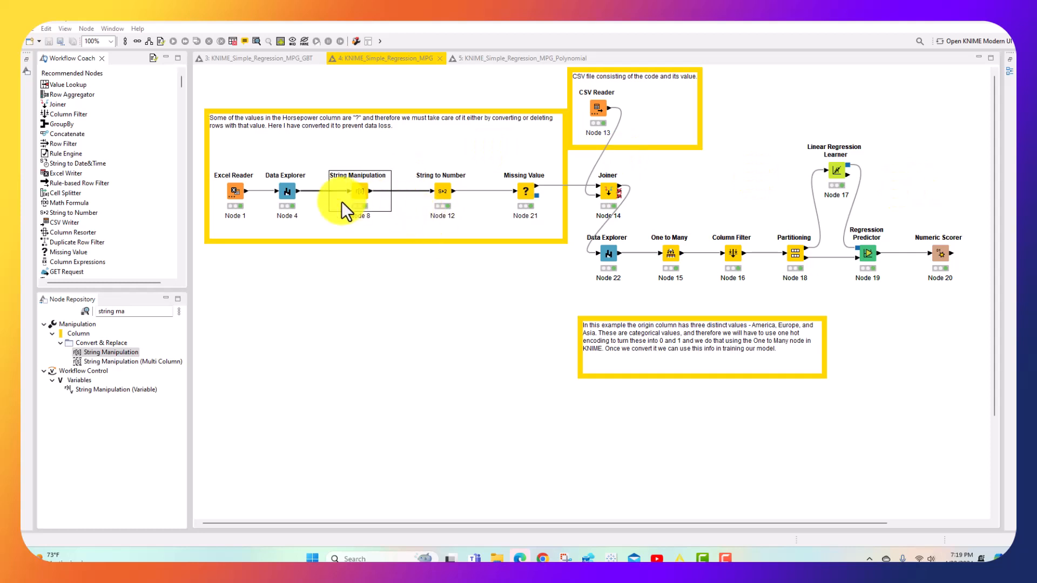
Inspect the first Data Explorer node's Filtered Table for "?" entries in the horsepower column, and close the table
{"action": "right_click", "coordinate": [292, 196]}
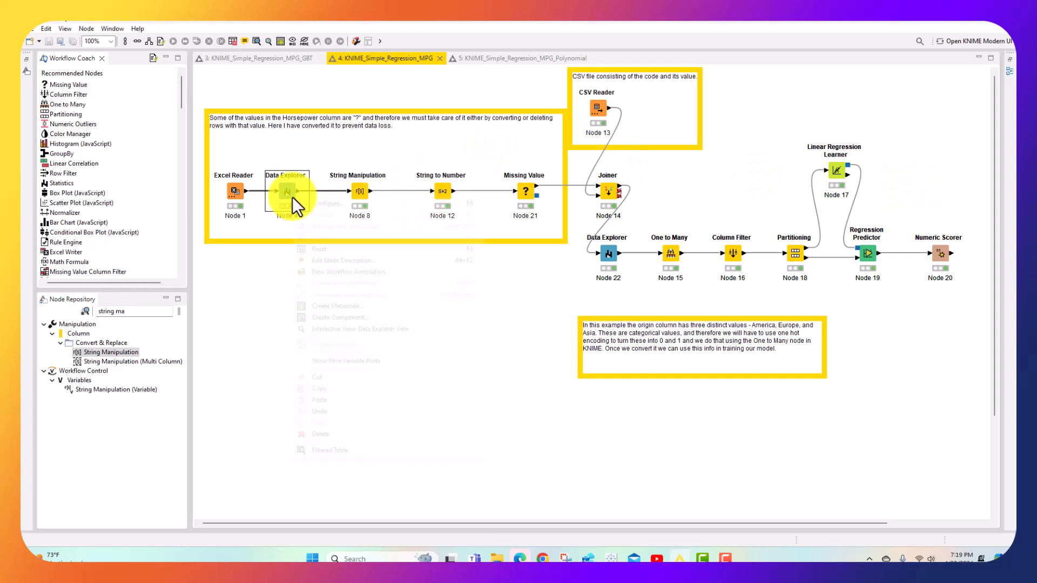
{"action": "left_click", "coordinate": [336, 452]}
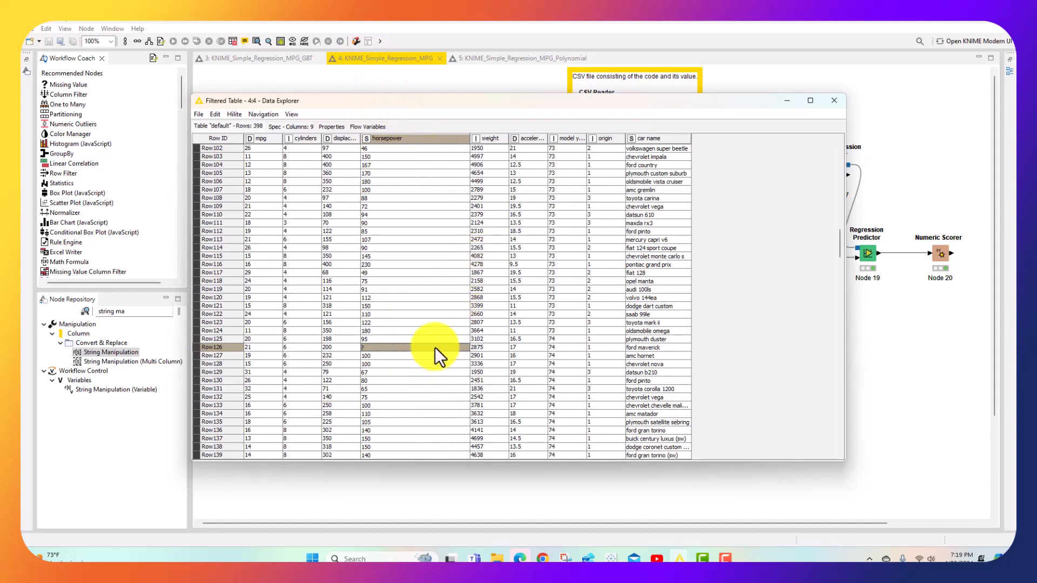
{"action": "scroll", "coordinate": [435, 347], "scroll_direction": "down", "scroll_amount": 8}
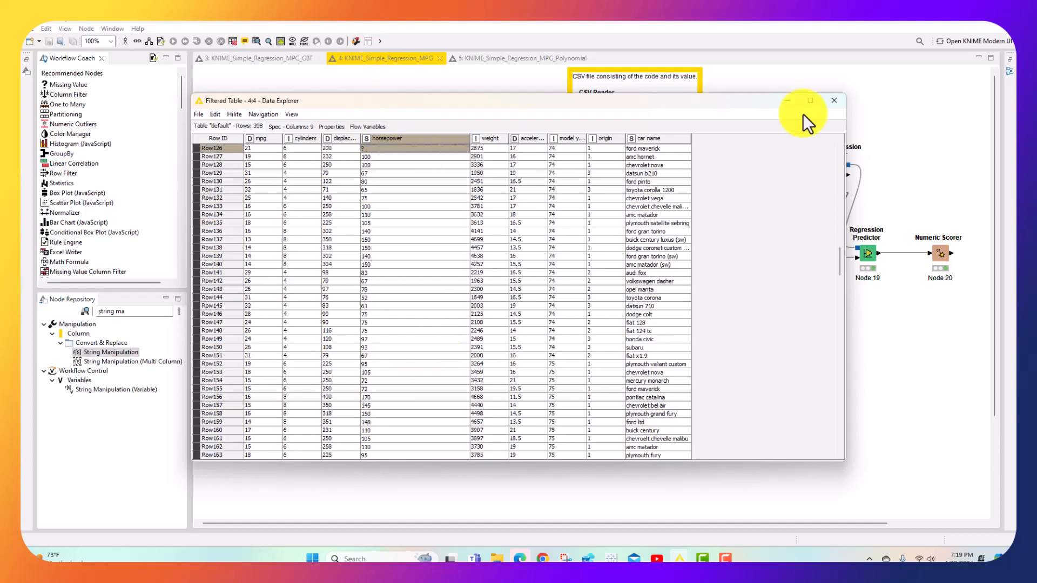
{"action": "left_click", "coordinate": [840, 99]}
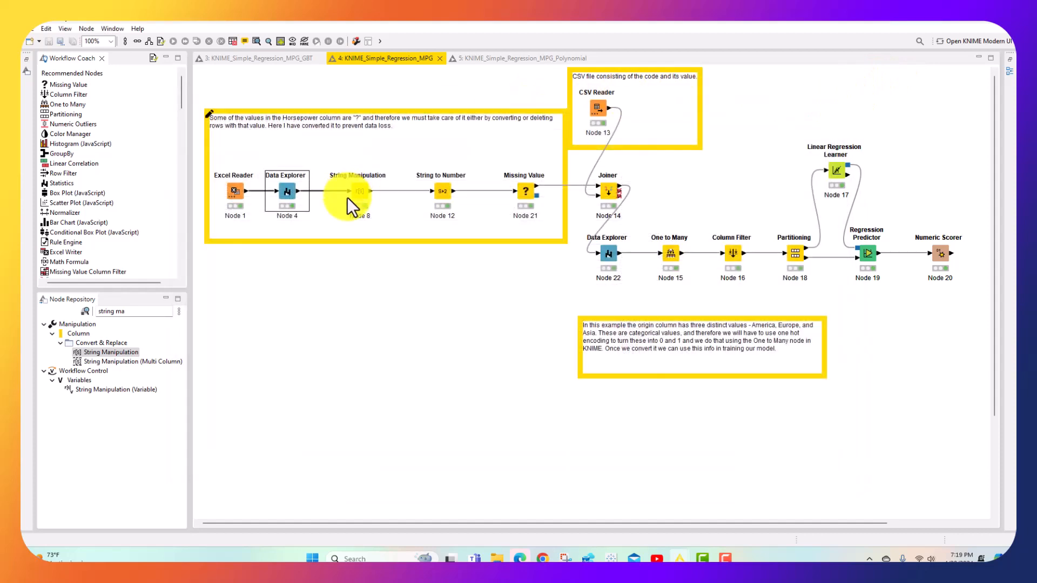
Open the configuration of the String Manipulation node that follows the first Data Explorer
{"action": "left_click", "coordinate": [361, 187]}
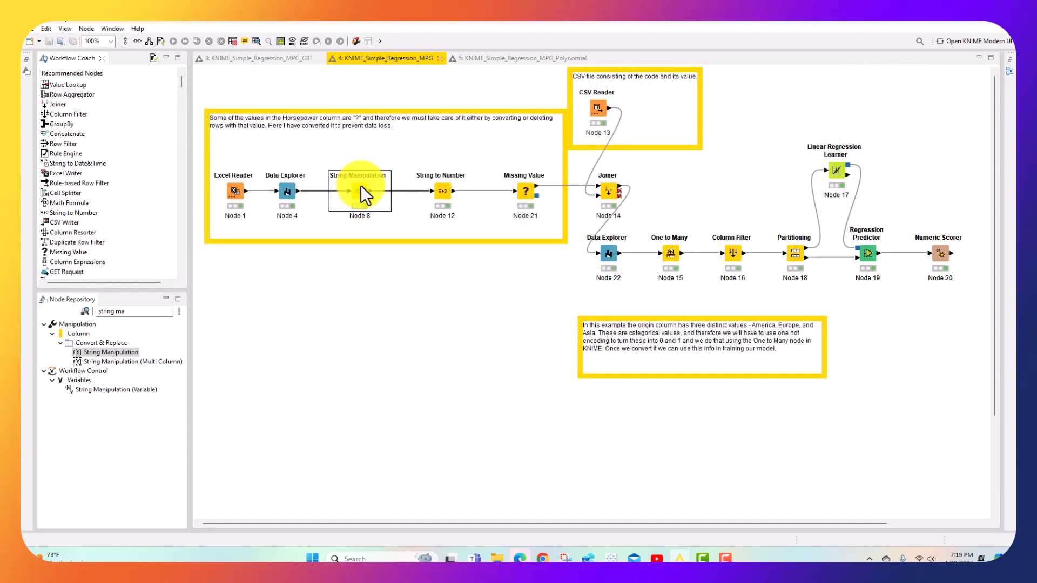
{"action": "left_click", "coordinate": [141, 311]}
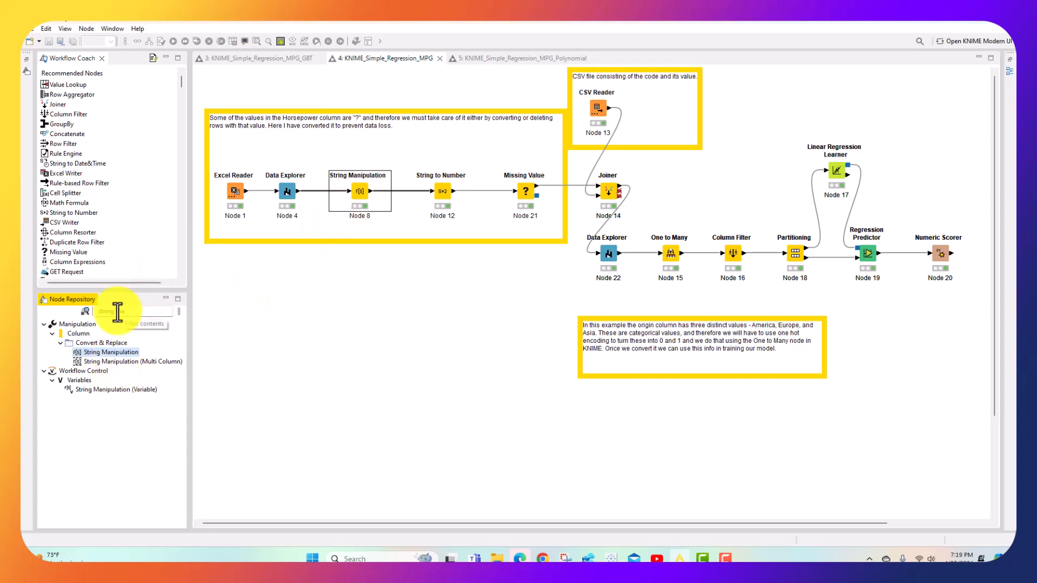
{"action": "left_click", "coordinate": [359, 189]}
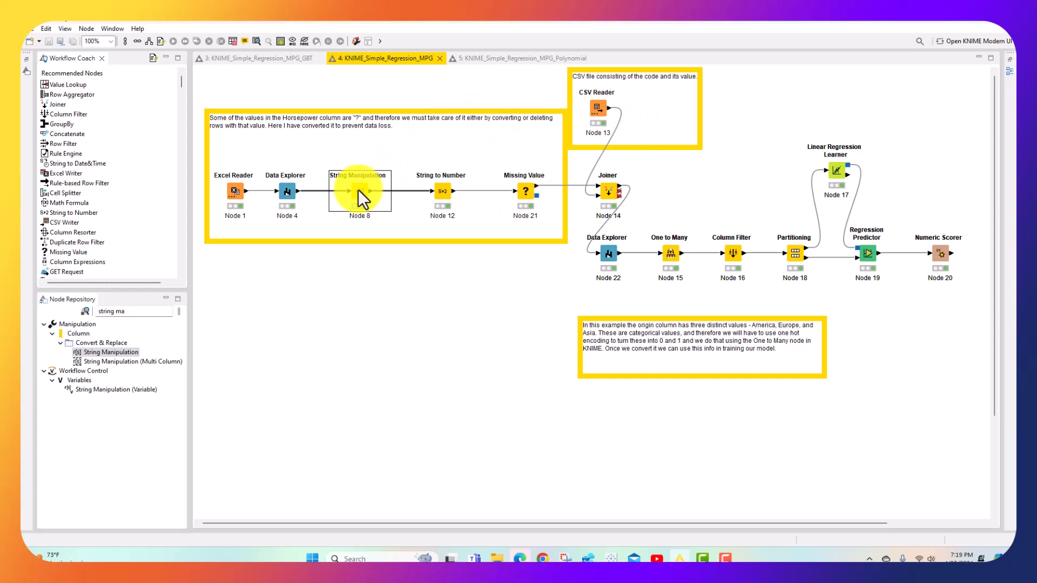
{"action": "right_click", "coordinate": [358, 189]}
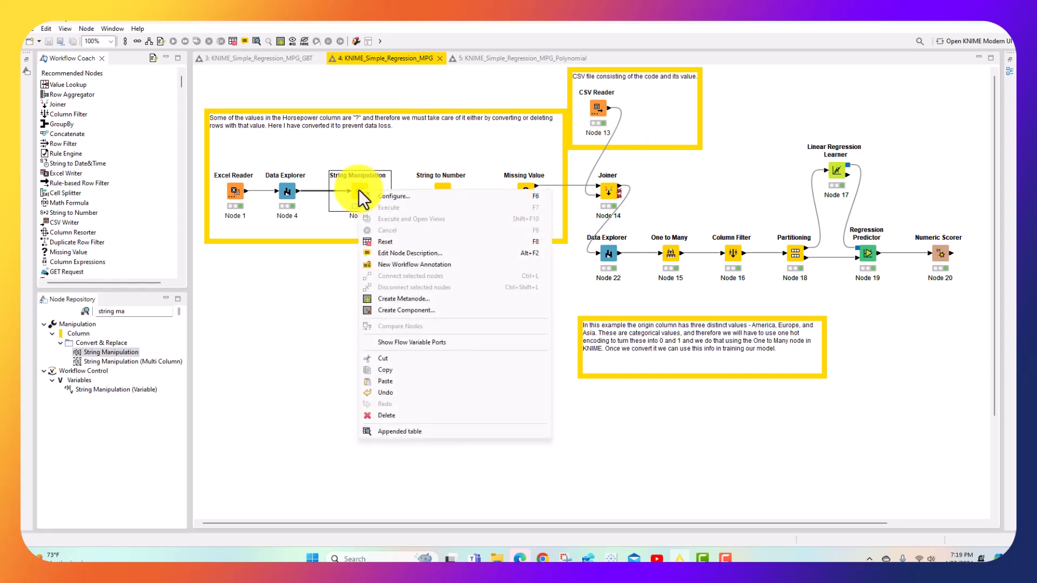
{"action": "left_click", "coordinate": [378, 195]}
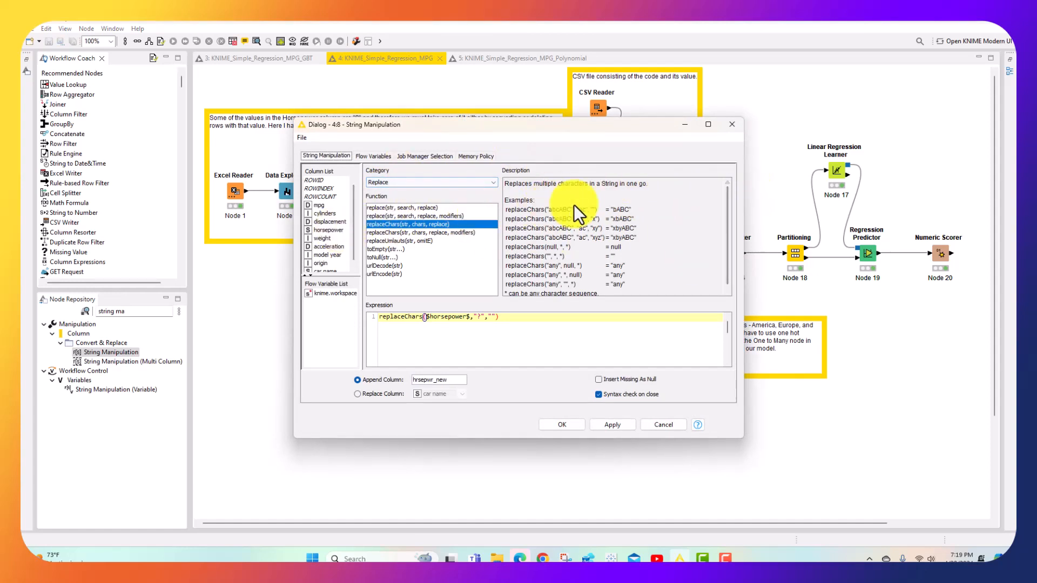
Browse the All and Change case function categories and return the category to Replace
{"action": "left_click", "coordinate": [430, 181]}
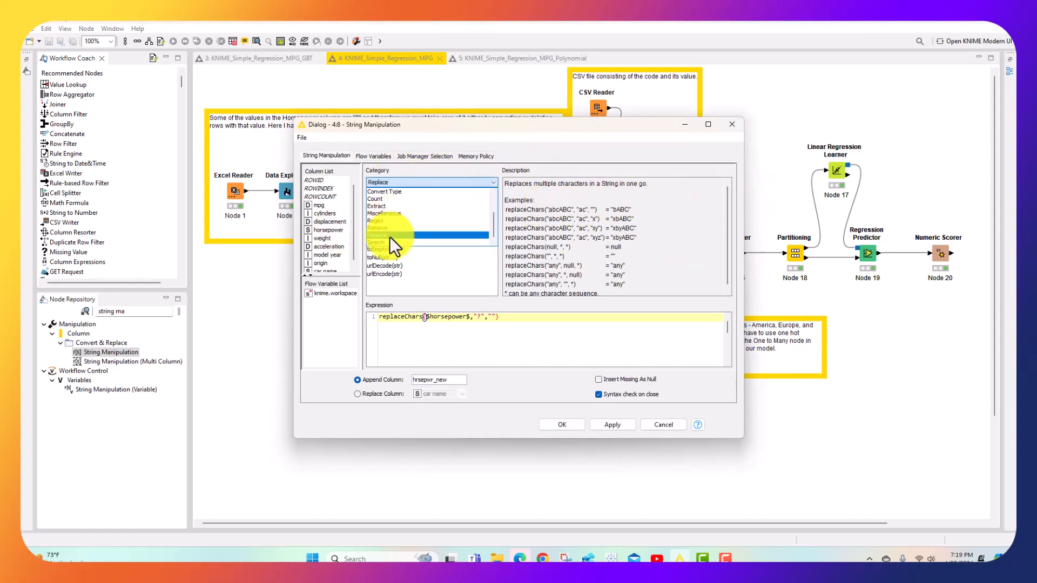
{"action": "scroll", "coordinate": [416, 196], "scroll_direction": "up", "scroll_amount": 2}
{"action": "left_click", "coordinate": [400, 191]}
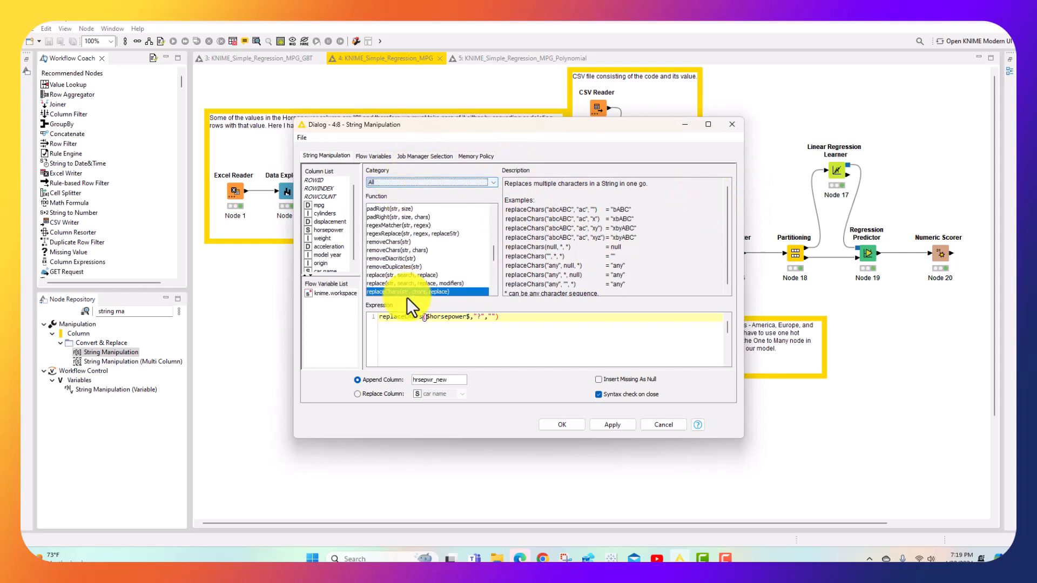
{"action": "left_click", "coordinate": [425, 182]}
{"action": "left_click", "coordinate": [407, 197]}
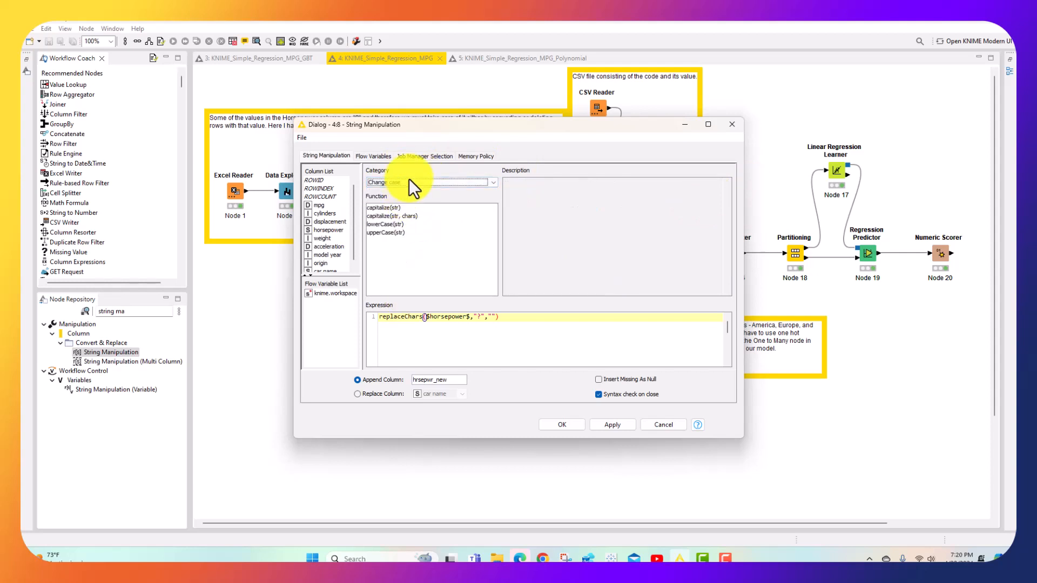
{"action": "left_click", "coordinate": [426, 184]}
{"action": "scroll", "coordinate": [425, 197], "scroll_direction": "down", "scroll_amount": 2}
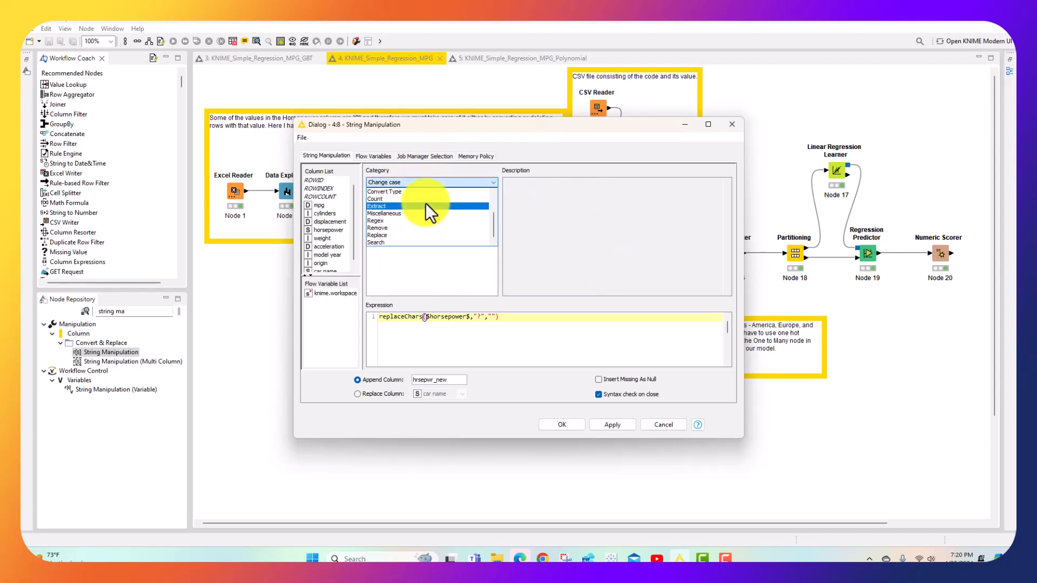
{"action": "left_click", "coordinate": [387, 236]}
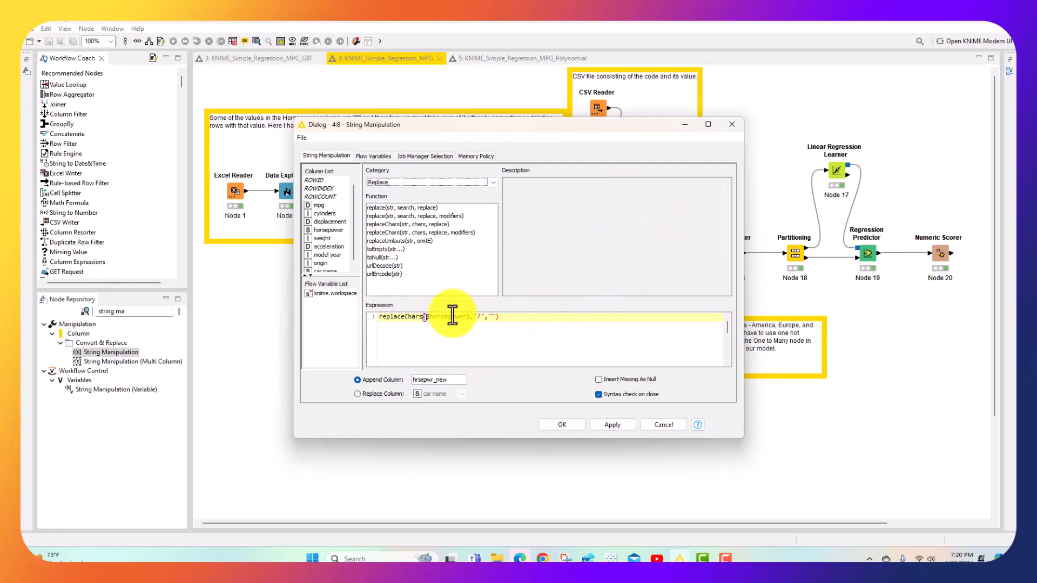
Review the replaceChars expression on $horsepower$ and the appended column name hrsepwr_new, and accept the String Manipulation configuration
{"action": "left_click", "coordinate": [528, 316]}
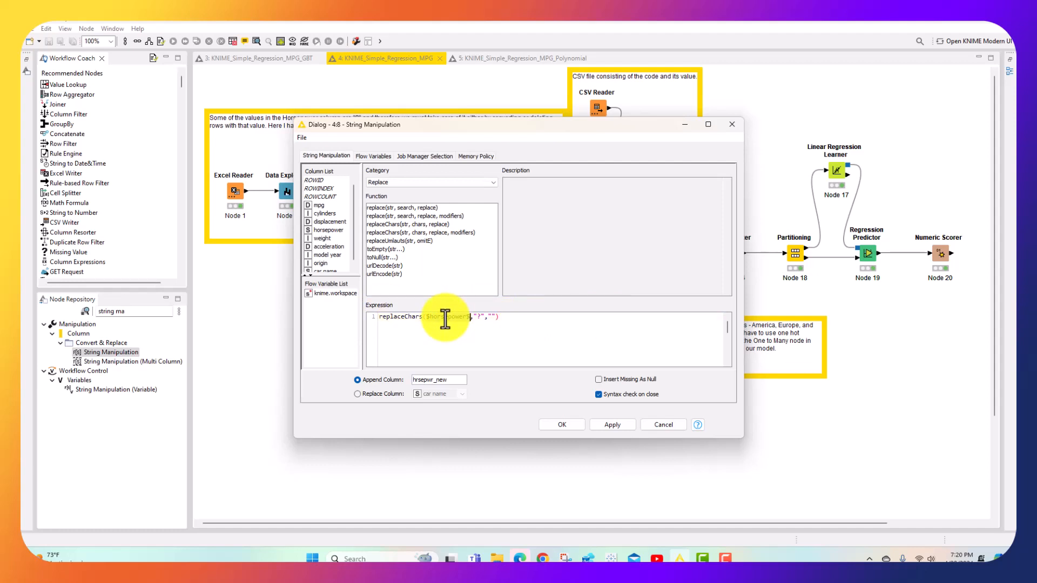
{"action": "left_click_drag", "start_coordinate": [426, 316], "coordinate": [479, 316]}
{"action": "left_click", "coordinate": [478, 316]}
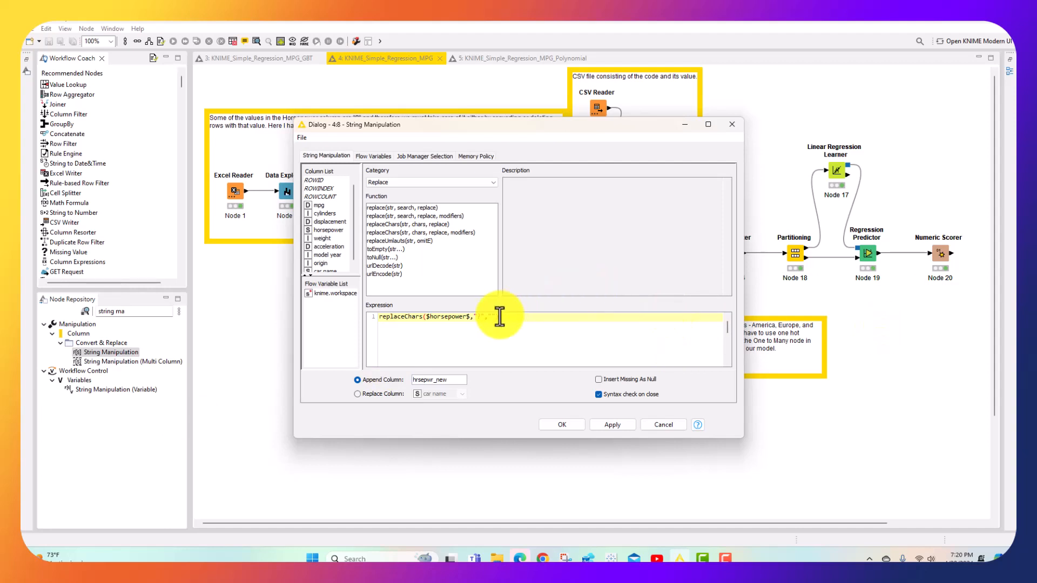
{"action": "left_click", "coordinate": [386, 379]}
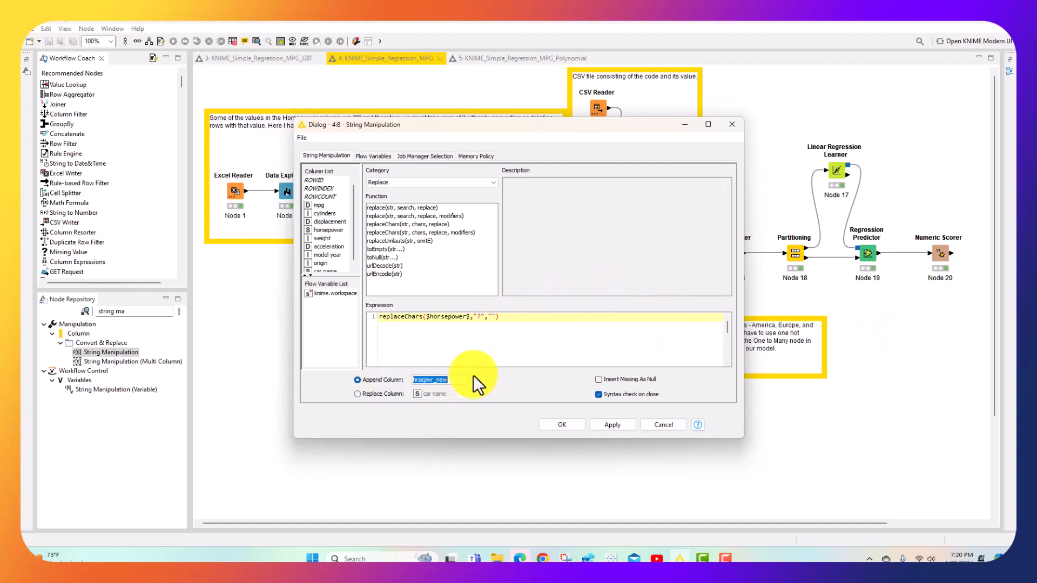
{"action": "left_click", "coordinate": [450, 380]}
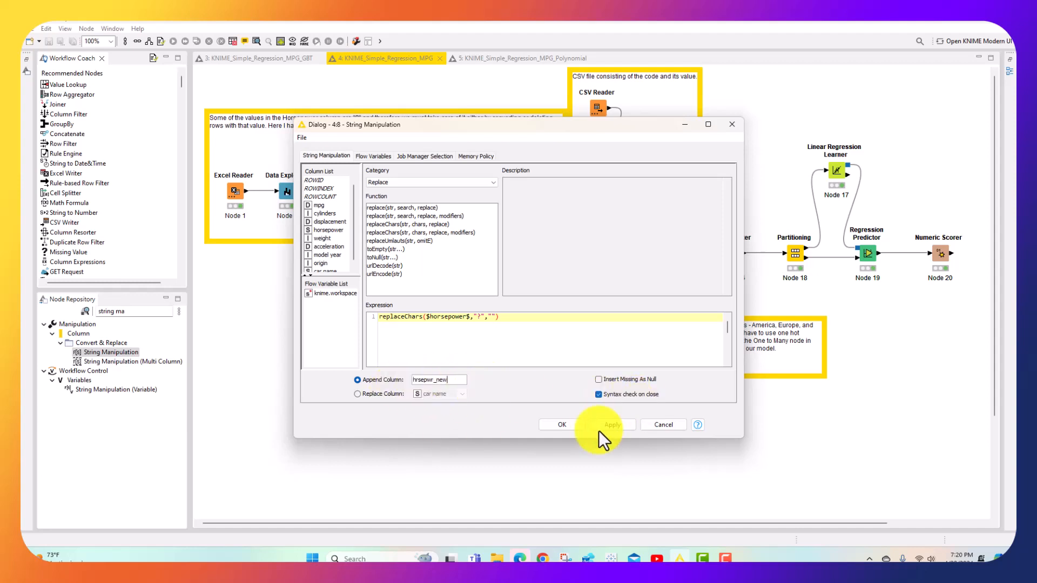
{"action": "left_click", "coordinate": [557, 427]}
{"action": "left_click", "coordinate": [596, 322]}
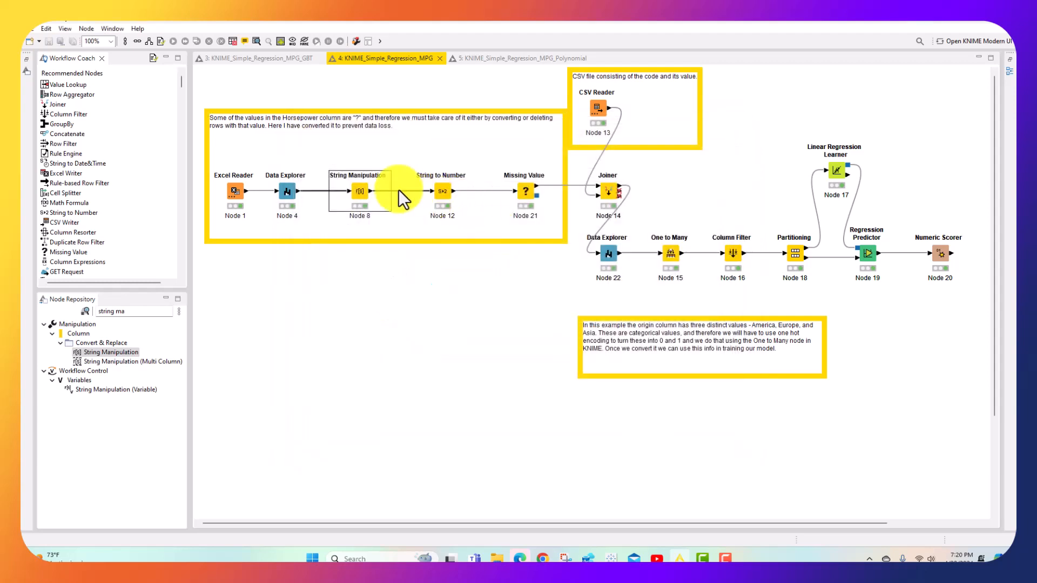
Compare the horsepower and hrsepwr_new values of Row32 in the String Manipulation node's appended table, and close the table
{"action": "right_click", "coordinate": [364, 188]}
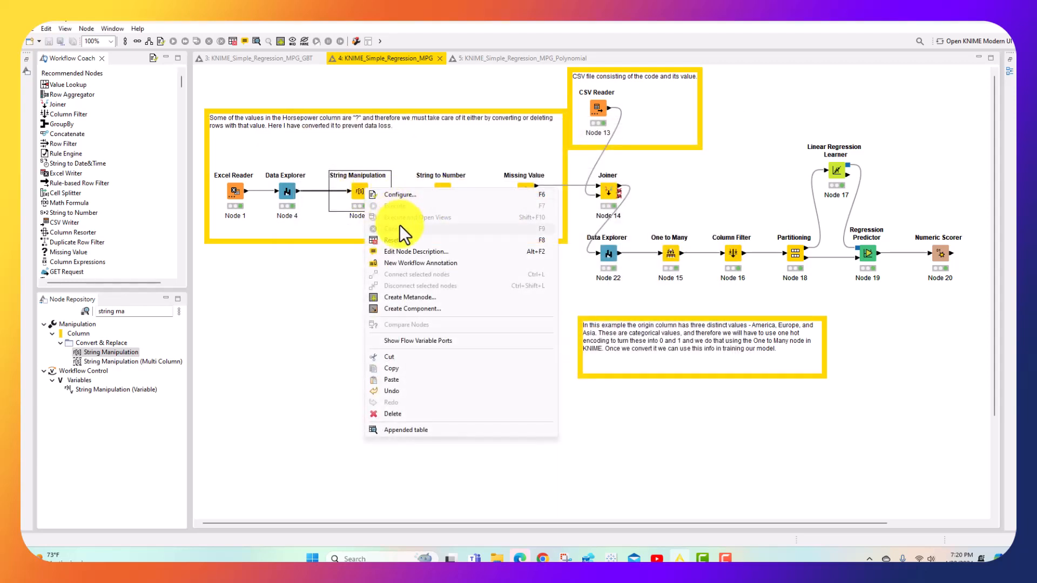
{"action": "left_click", "coordinate": [419, 431]}
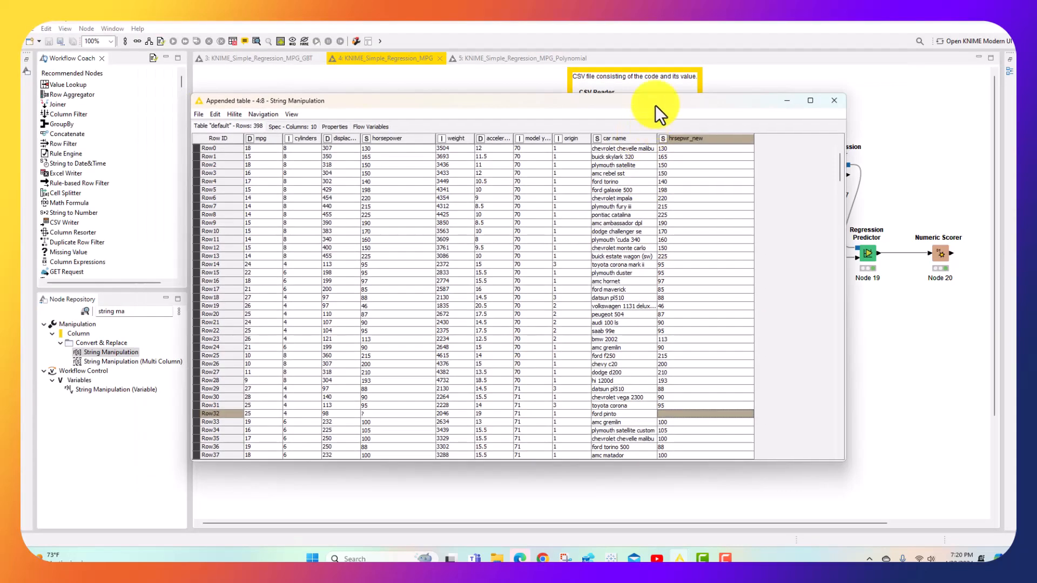
{"action": "left_click", "coordinate": [808, 99]}
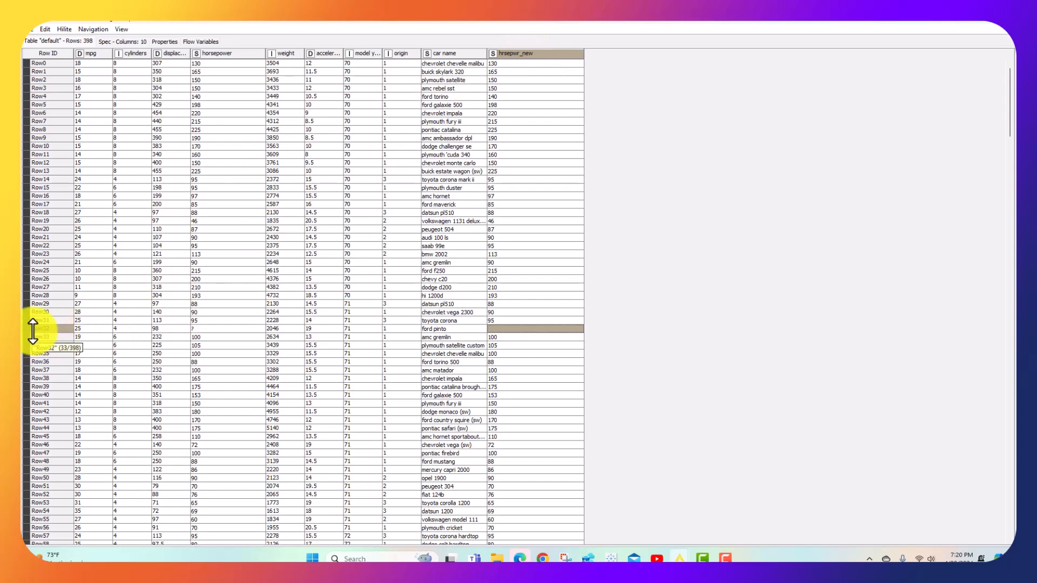
{"action": "left_click", "coordinate": [215, 332]}
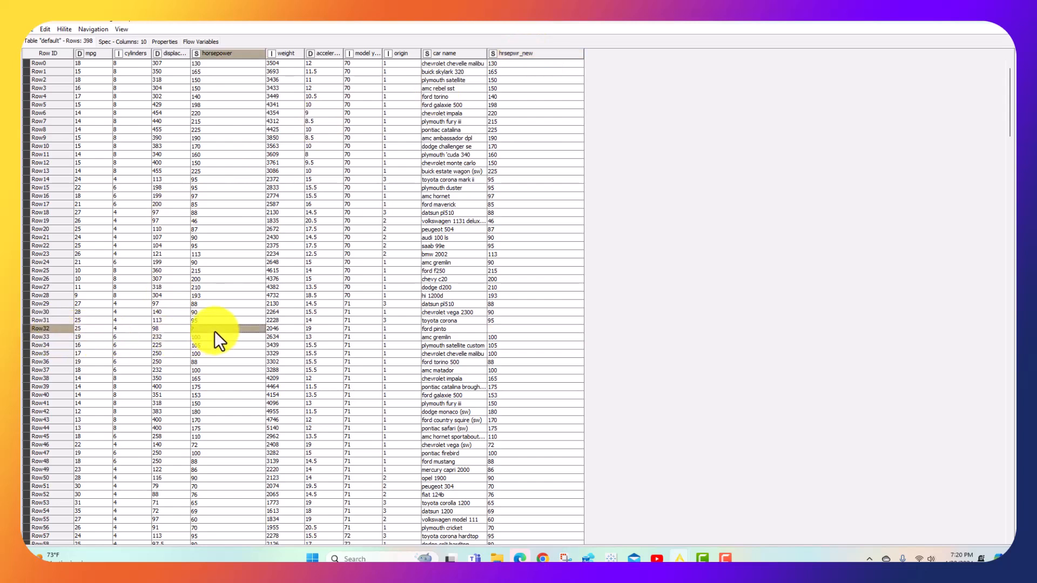
{"action": "left_click", "coordinate": [520, 329]}
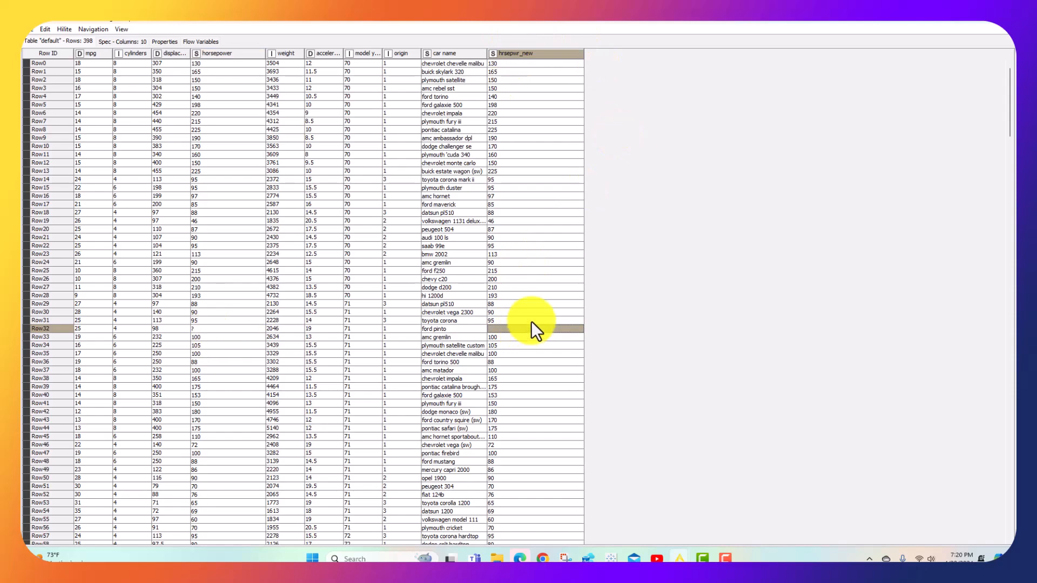
{"action": "left_click", "coordinate": [999, 28]}
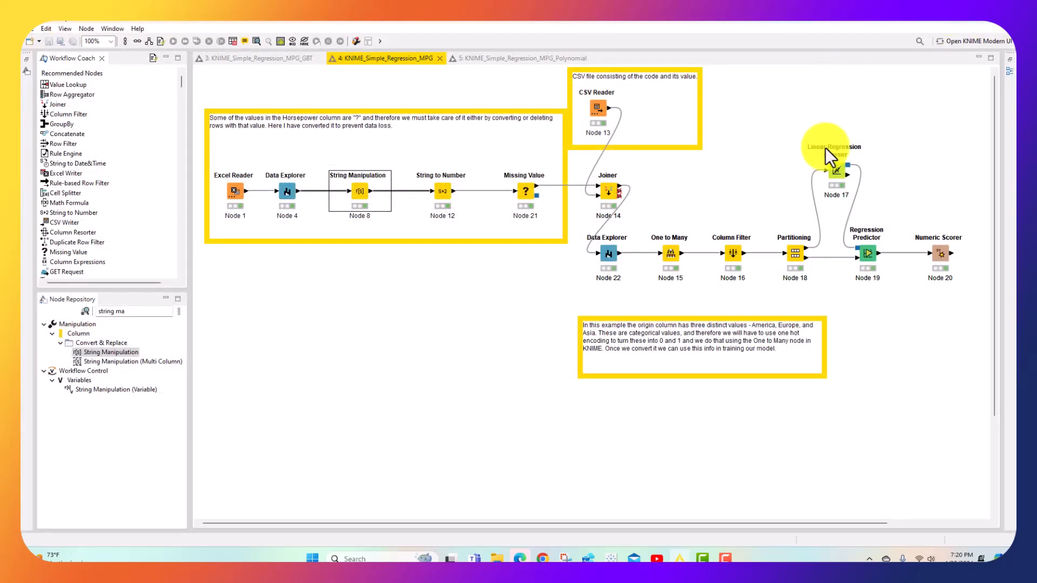
Review the String to Number node's included column hrsepwr_new and its Number (Double) type, and accept the configuration
{"action": "left_click", "coordinate": [443, 197]}
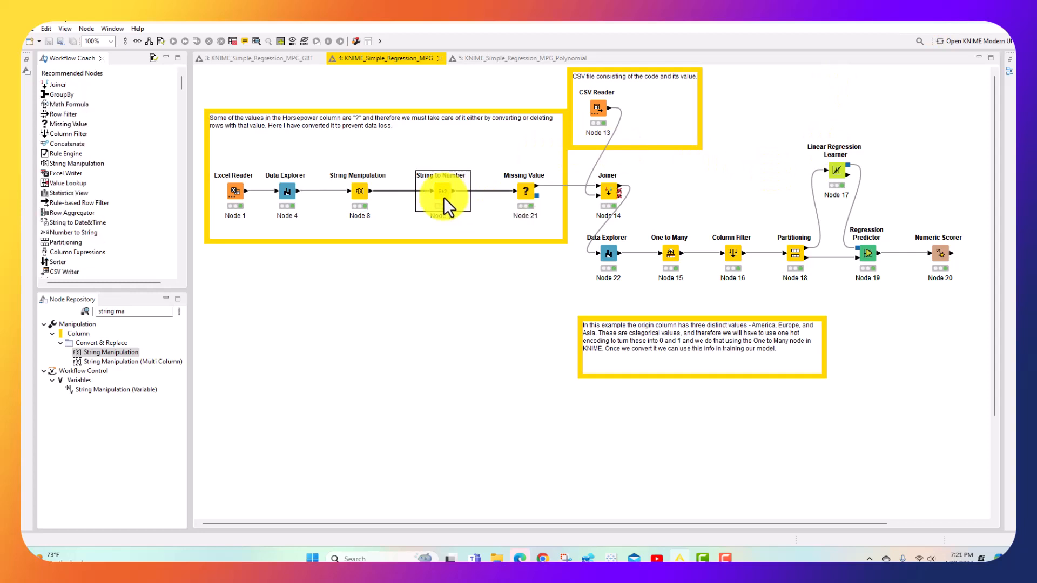
{"action": "right_click", "coordinate": [445, 198]}
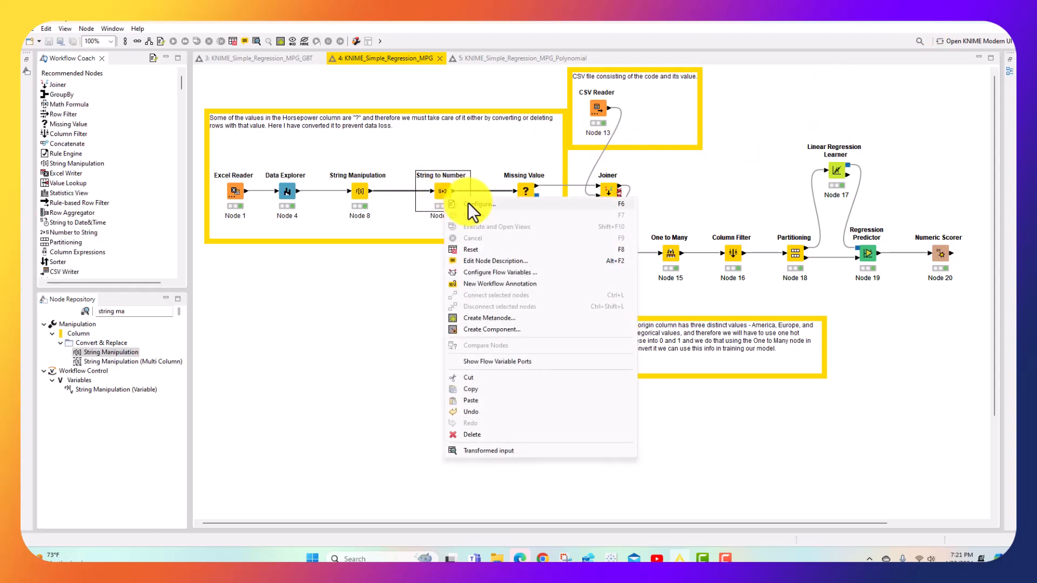
{"action": "left_click", "coordinate": [468, 202]}
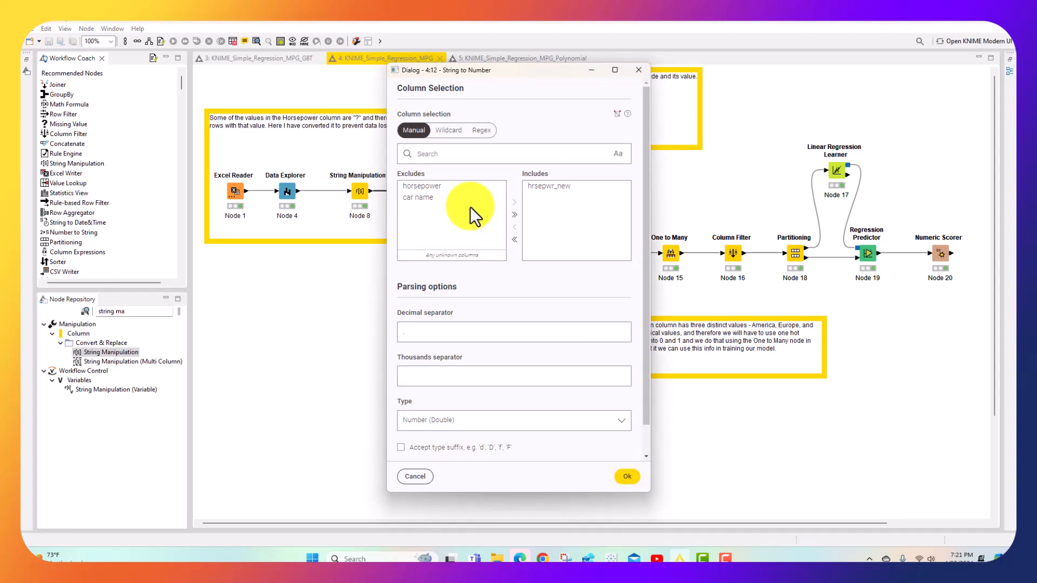
{"action": "left_click", "coordinate": [565, 188]}
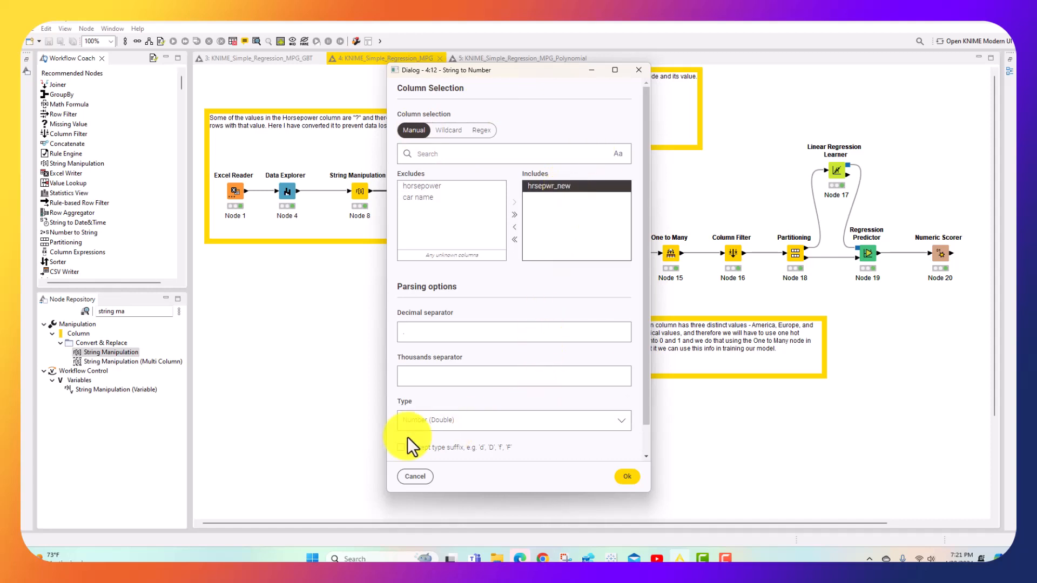
{"action": "left_click", "coordinate": [625, 478]}
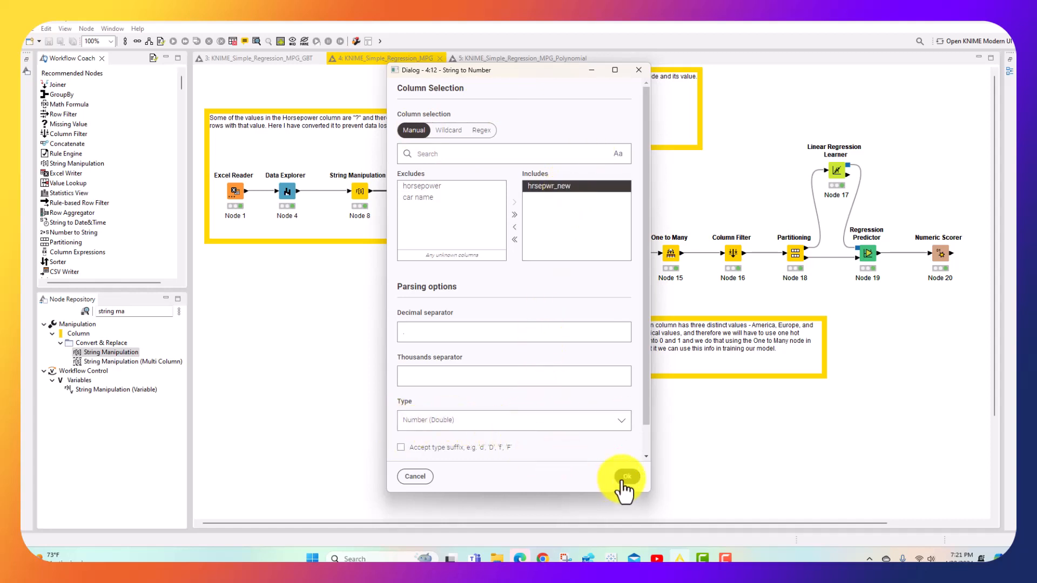
Examine the hrsepwr_new column in the String to Number node's transformed output table at full-screen size, and close it
{"action": "right_click", "coordinate": [445, 187]}
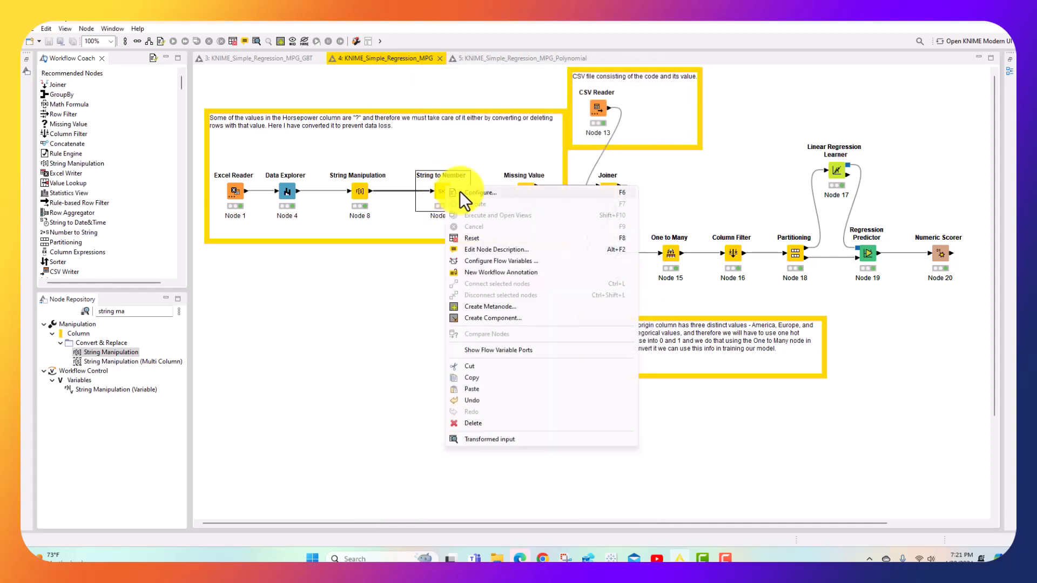
{"action": "left_click", "coordinate": [494, 442]}
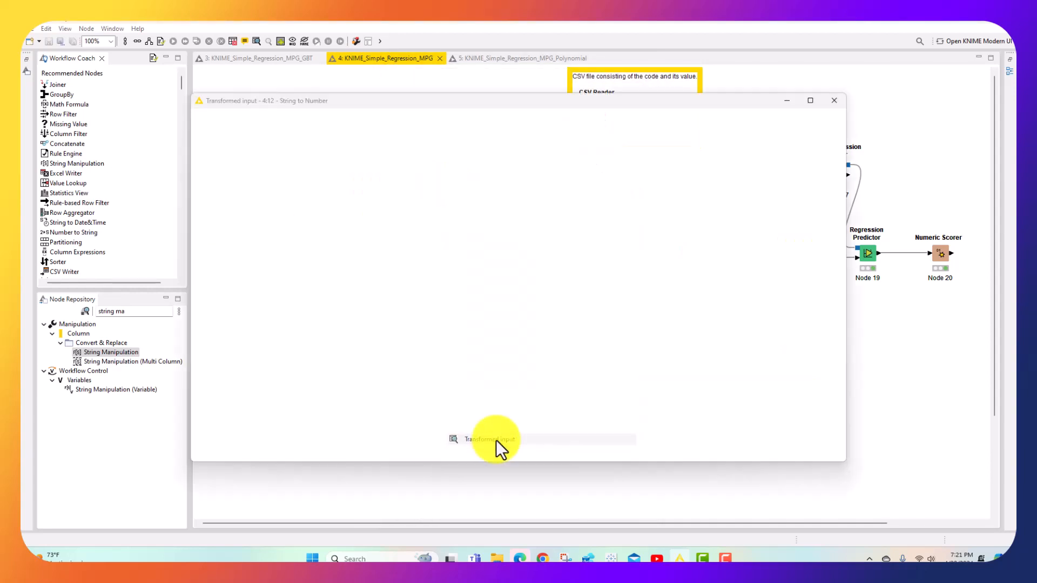
{"action": "left_click", "coordinate": [806, 101]}
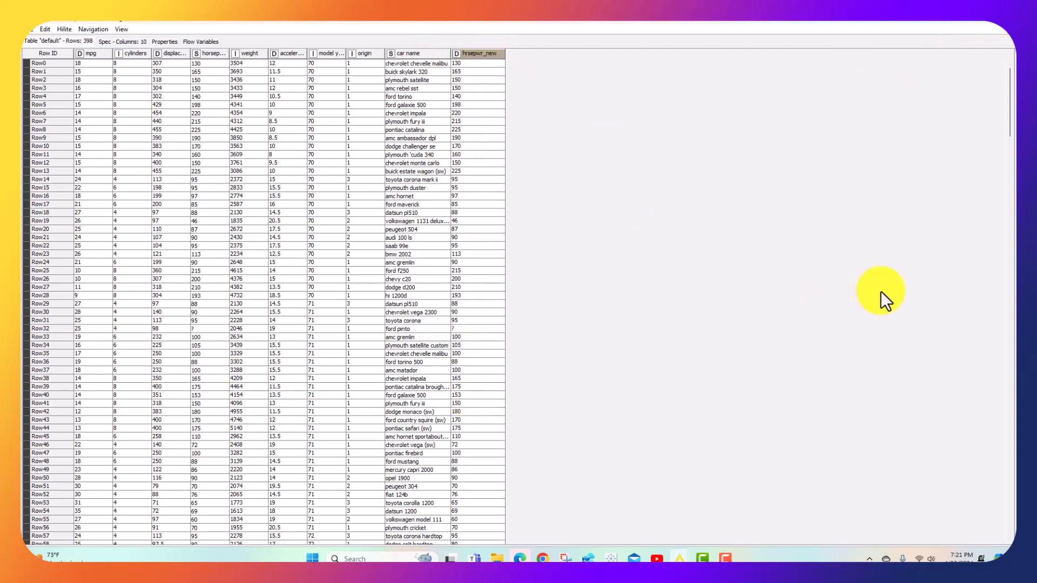
{"action": "left_click", "coordinate": [999, 28]}
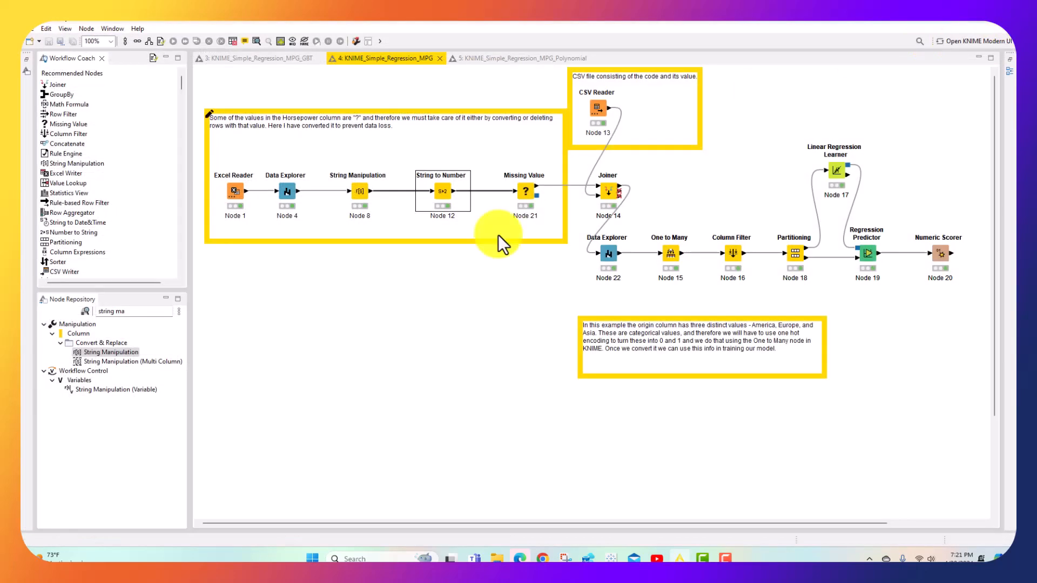
Review the Missing Value node's default handling for double, integer and string columns, and accept the configuration
{"action": "left_click", "coordinate": [527, 190]}
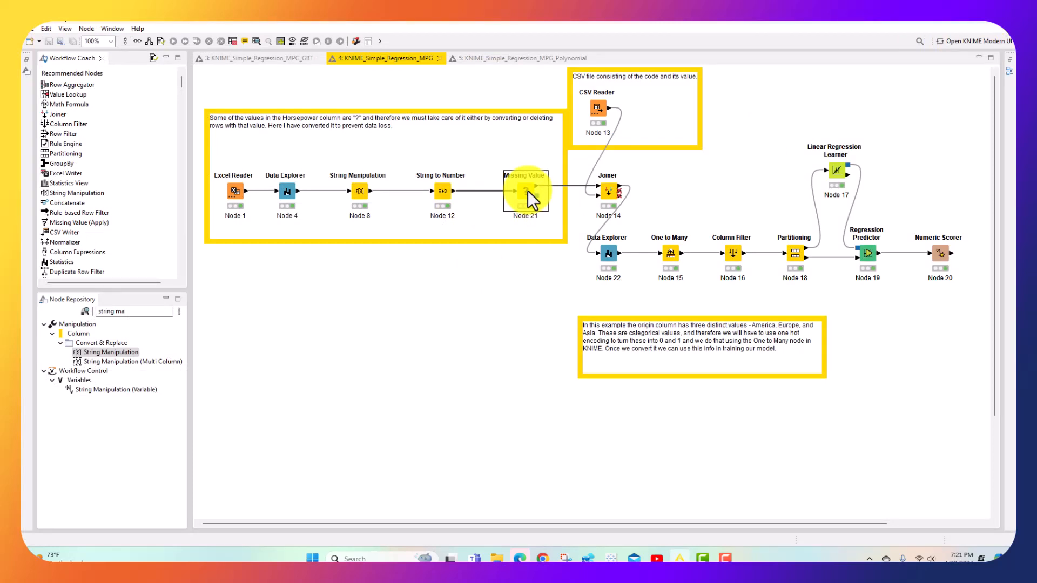
{"action": "right_click", "coordinate": [528, 190]}
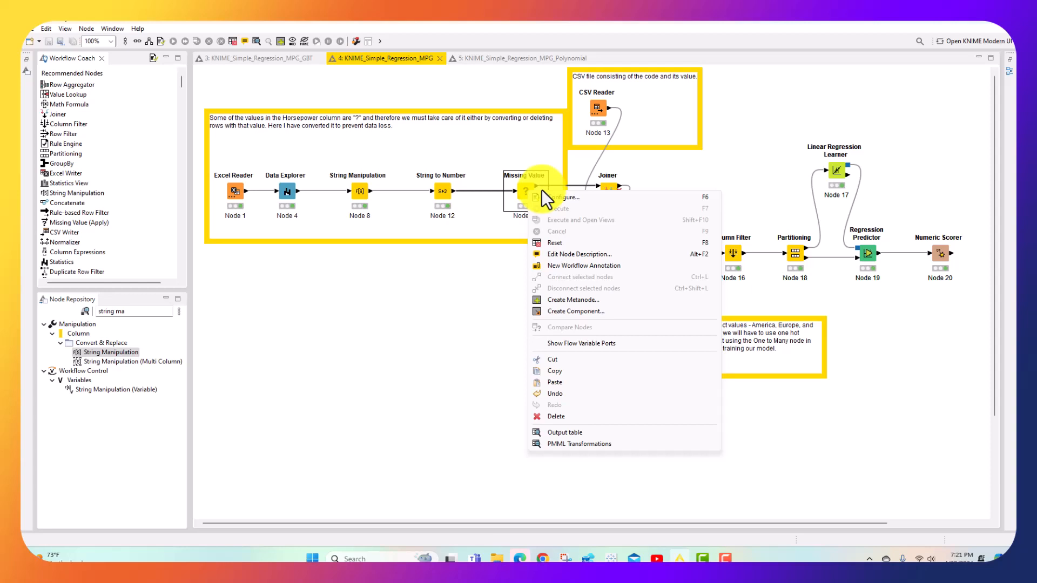
{"action": "left_click", "coordinate": [578, 198]}
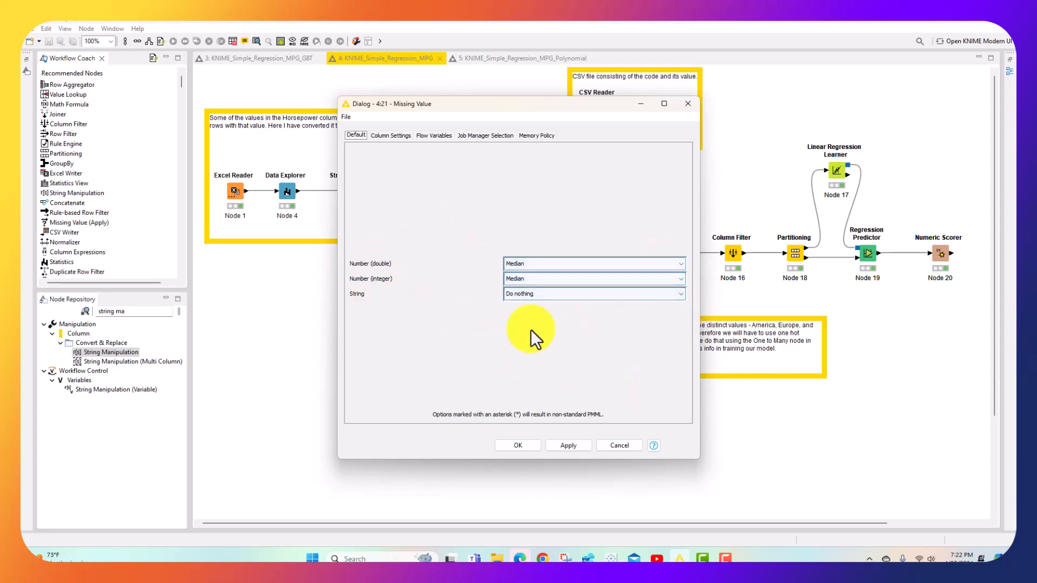
{"action": "left_click", "coordinate": [517, 446]}
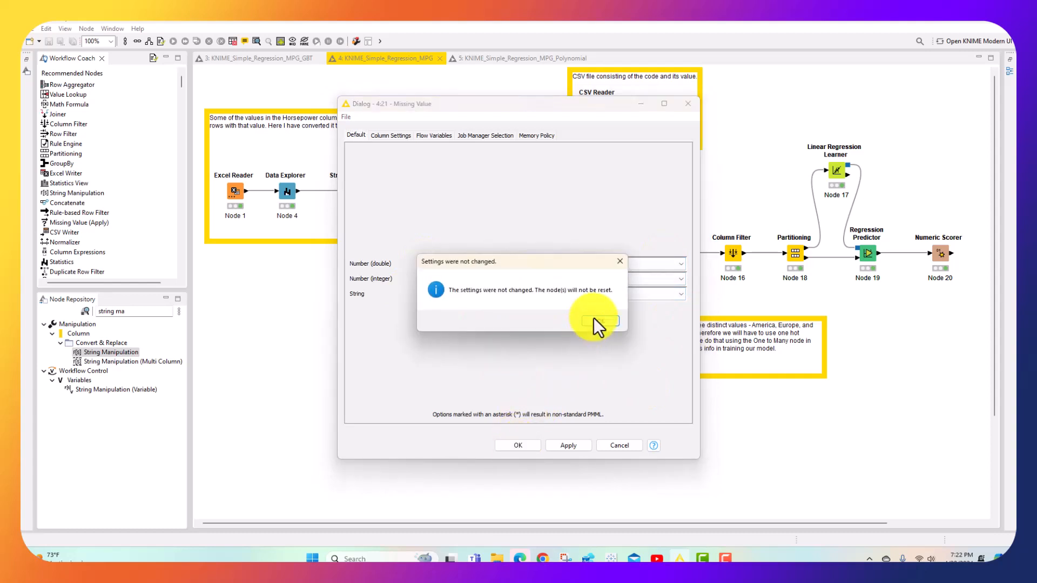
{"action": "left_click", "coordinate": [598, 321]}
Compare the horsepower and hrsepwr_new values of Row32 in the Missing Value node's output table at full-screen size
{"action": "right_click", "coordinate": [523, 199]}
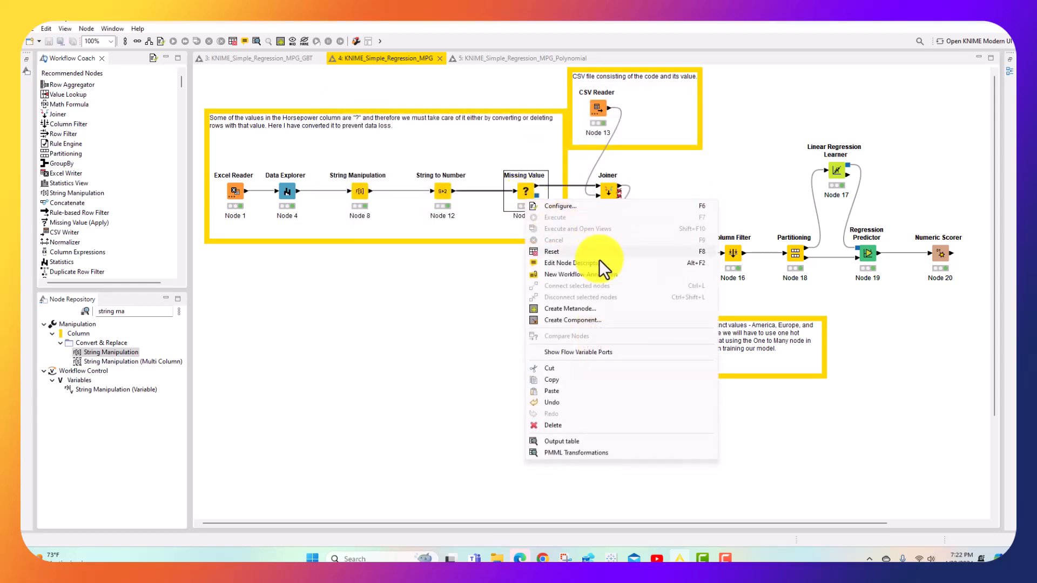
{"action": "left_click", "coordinate": [580, 440]}
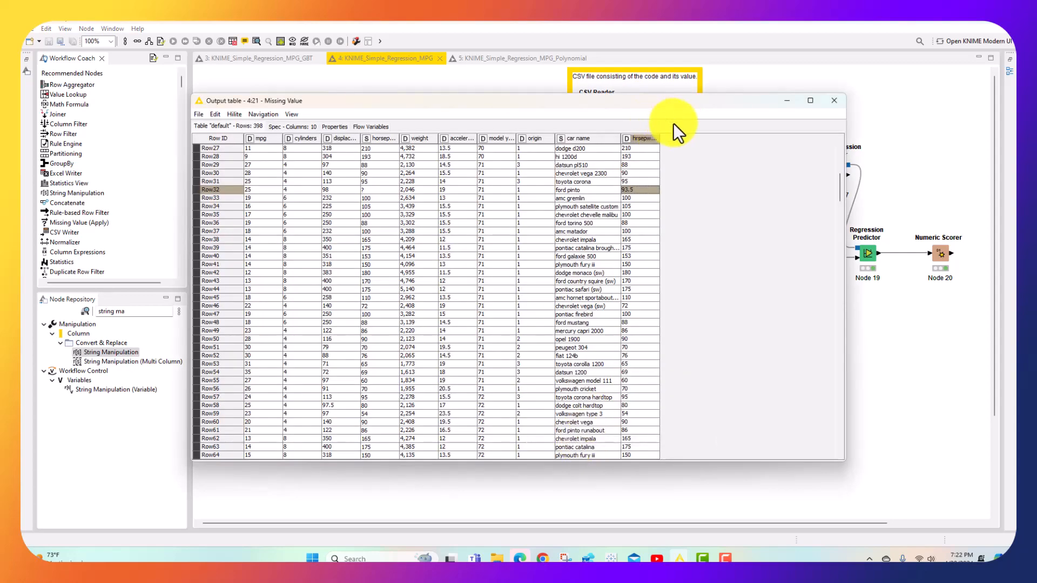
{"action": "left_click", "coordinate": [810, 100]}
{"action": "scroll", "coordinate": [718, 185], "scroll_direction": "up", "scroll_amount": 6}
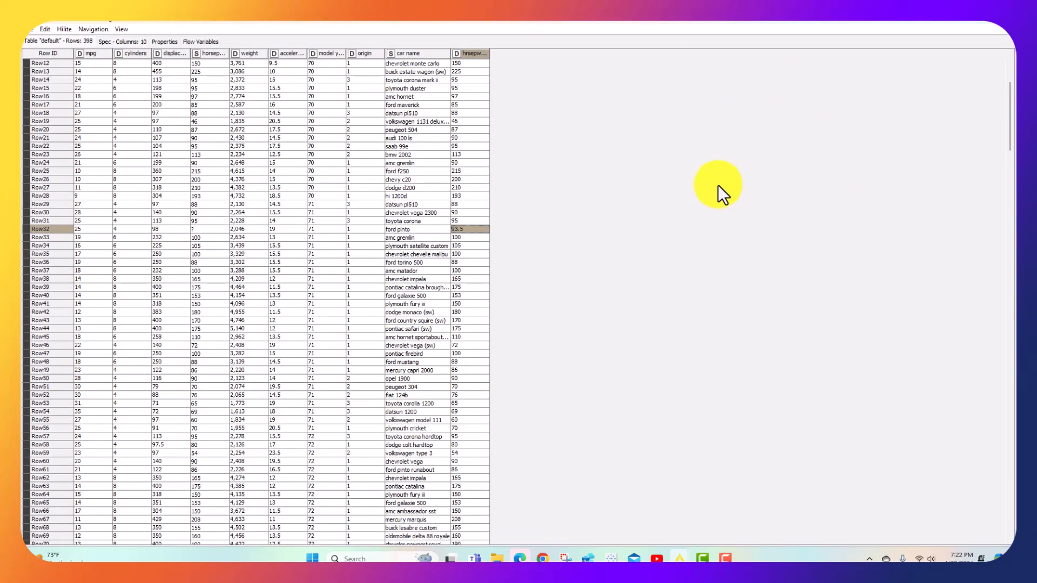
{"action": "scroll", "coordinate": [718, 185], "scroll_direction": "up", "scroll_amount": 1}
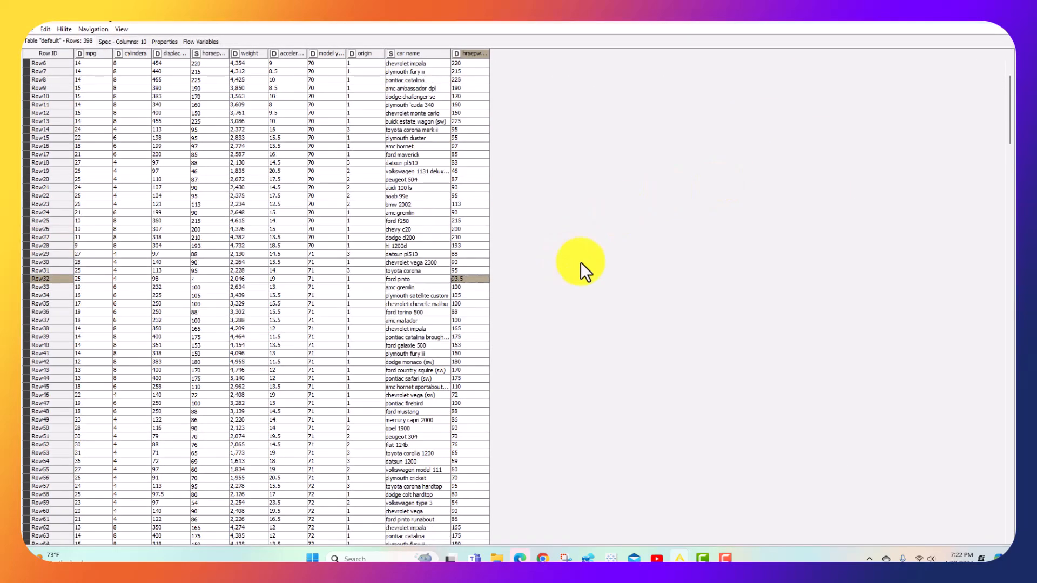
{"action": "left_click", "coordinate": [214, 281]}
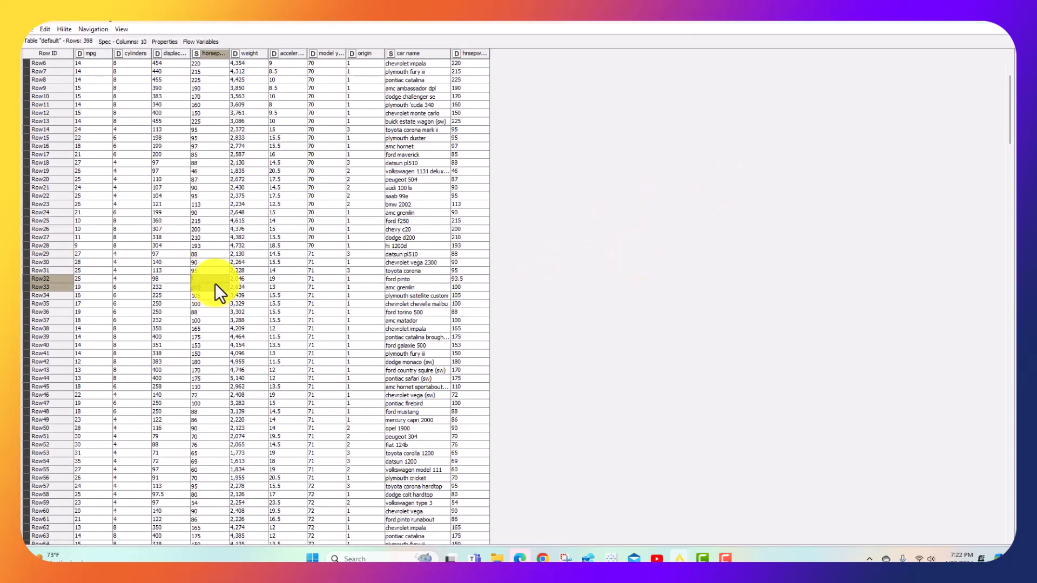
{"action": "left_click", "coordinate": [468, 279]}
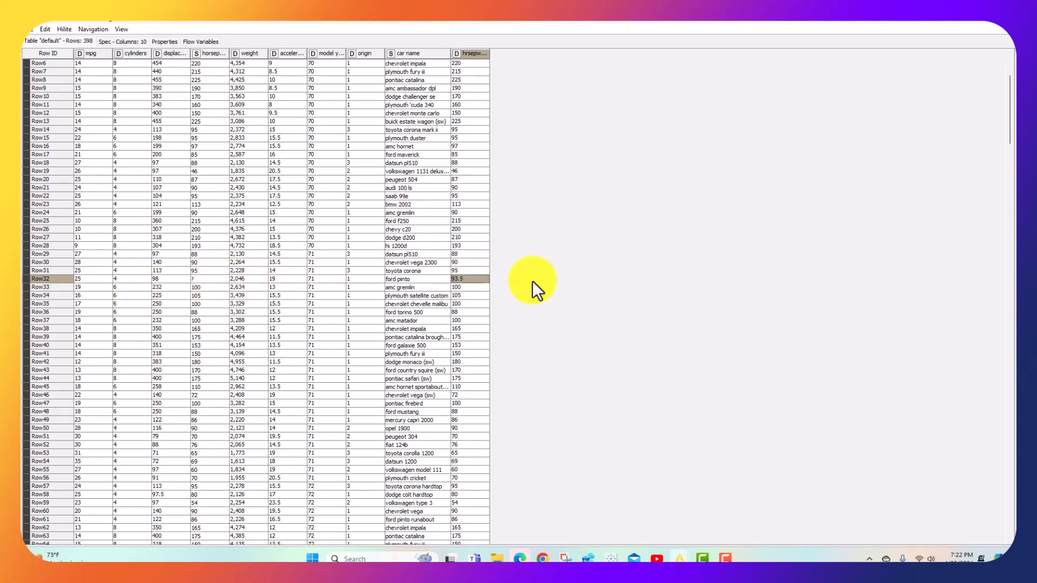
{"action": "left_click", "coordinate": [212, 278]}
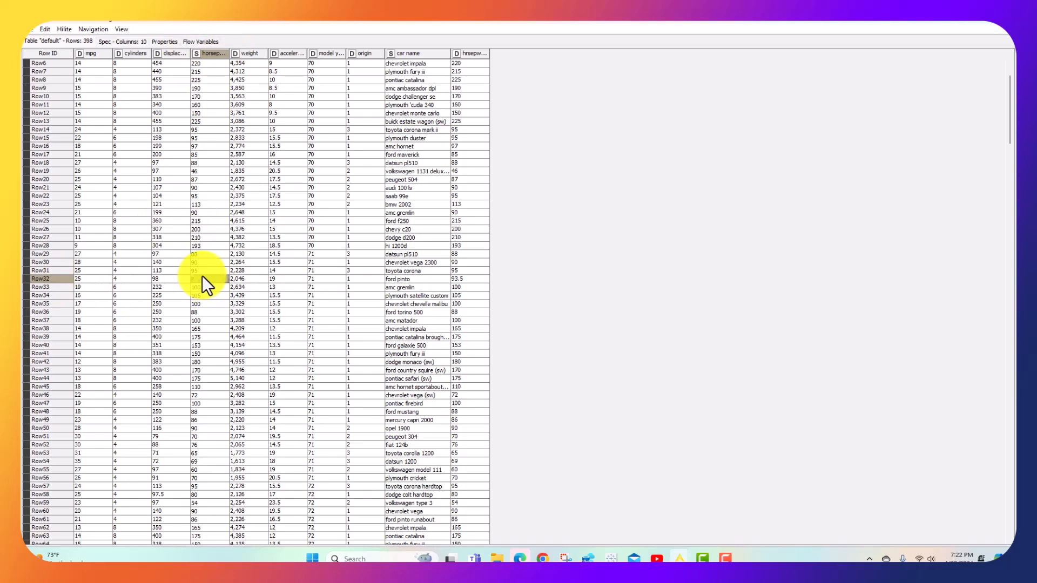
Find the "?" horsepower entry in Row126, compare it with its hrsepwr_new value, and close the output table
{"action": "scroll", "coordinate": [199, 277], "scroll_direction": "down", "scroll_amount": 8}
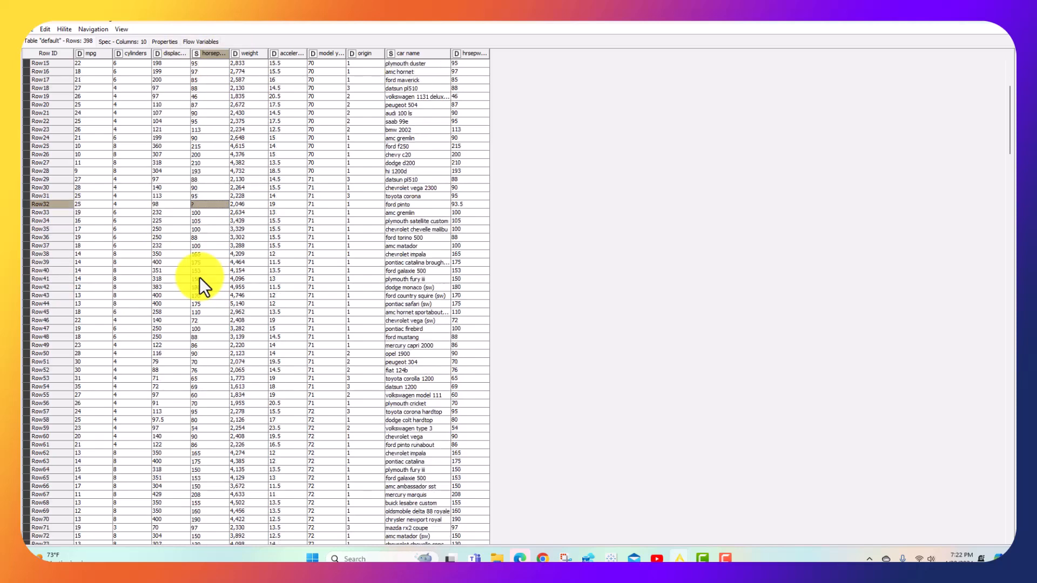
{"action": "scroll", "coordinate": [199, 277], "scroll_direction": "down", "scroll_amount": 8}
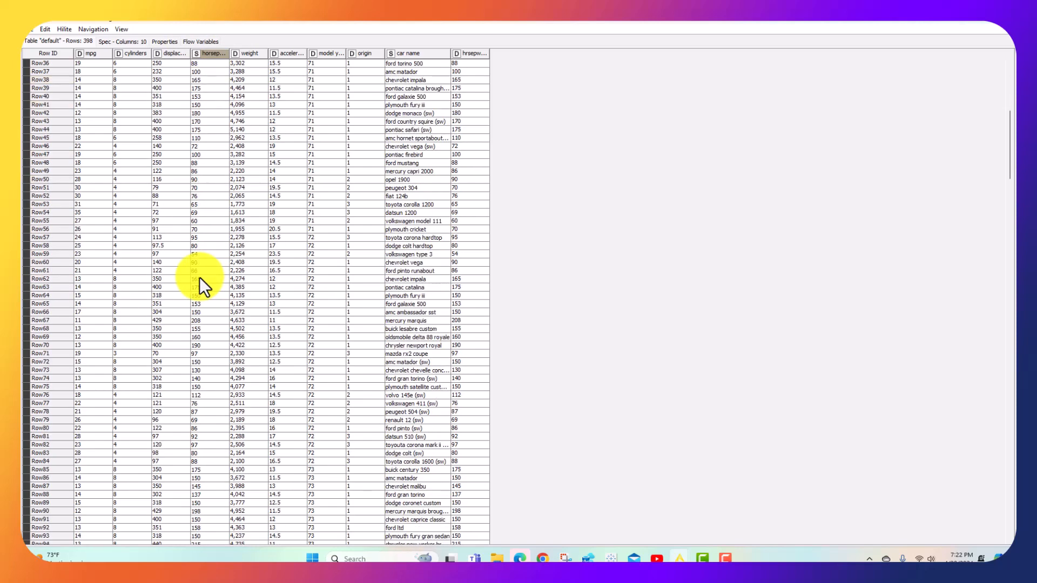
{"action": "scroll", "coordinate": [200, 277], "scroll_direction": "down", "scroll_amount": 6}
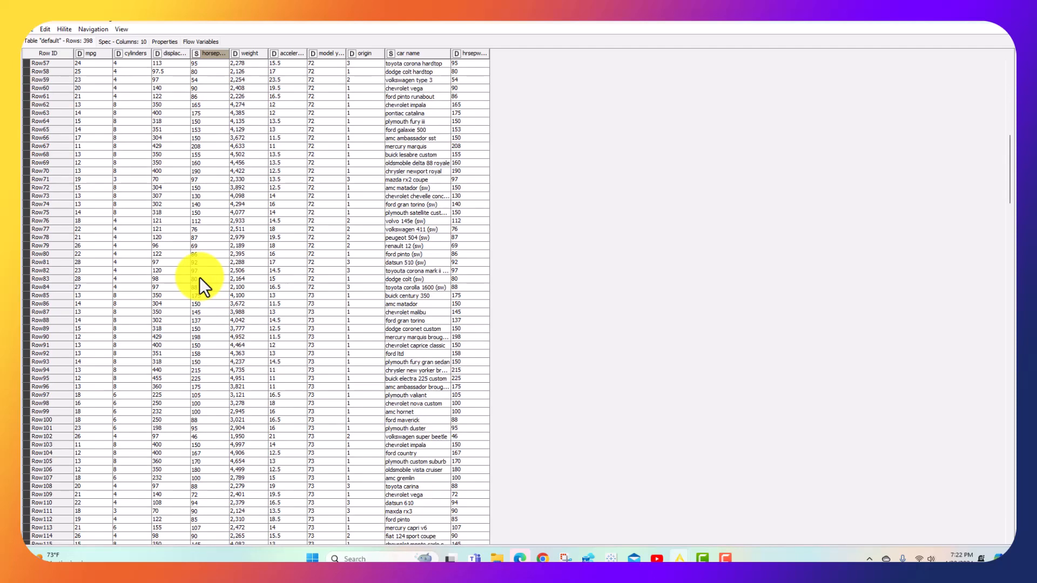
{"action": "scroll", "coordinate": [199, 277], "scroll_direction": "down", "scroll_amount": 4}
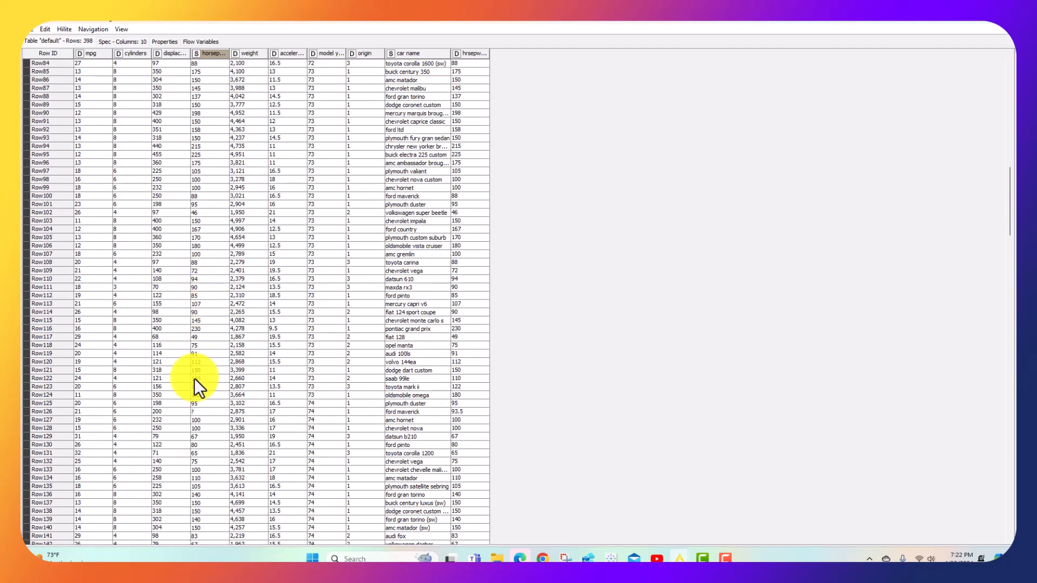
{"action": "left_click", "coordinate": [202, 411]}
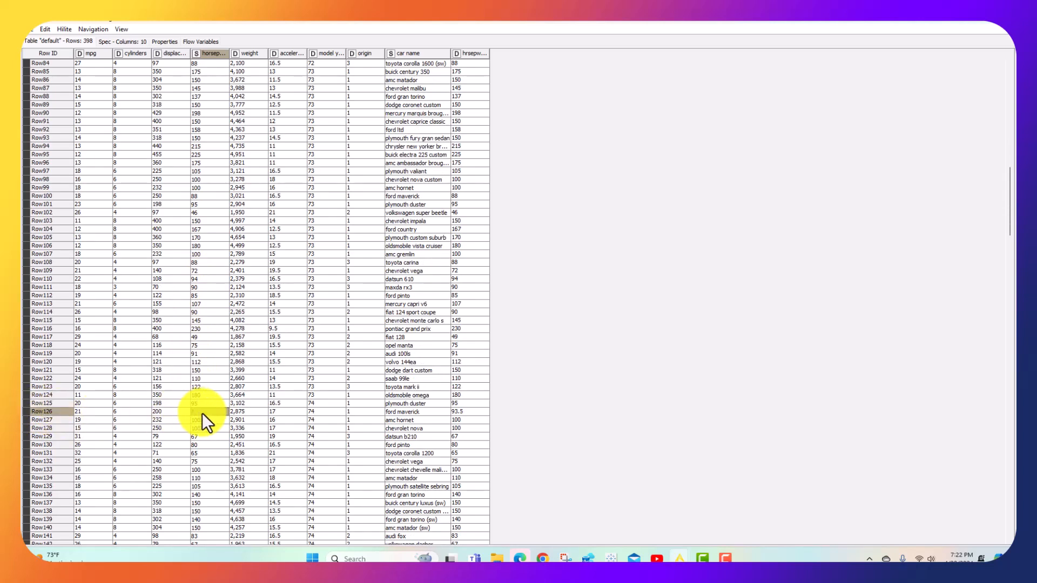
{"action": "left_click", "coordinate": [470, 413]}
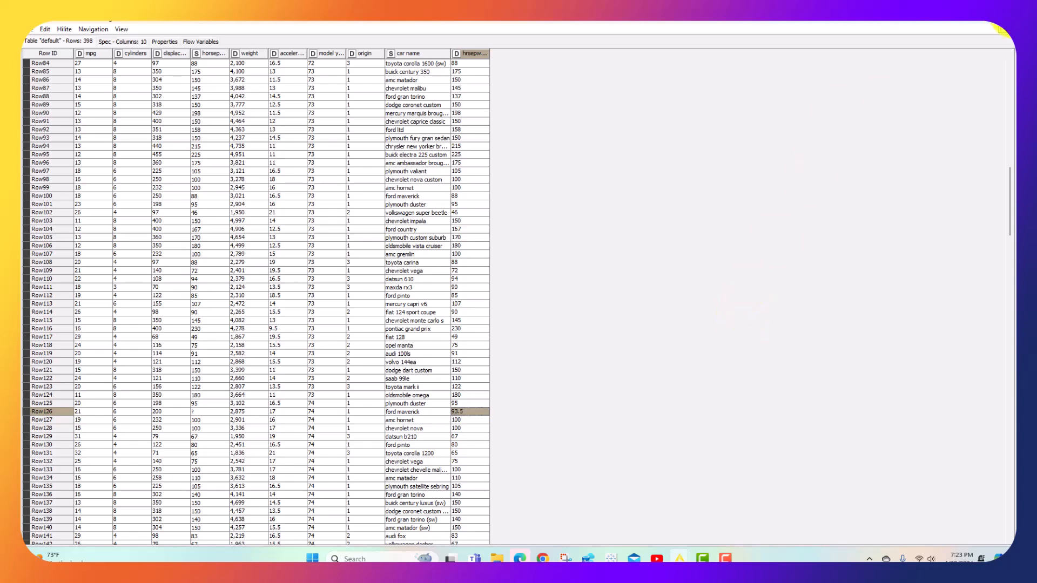
{"action": "left_click", "coordinate": [991, 27]}
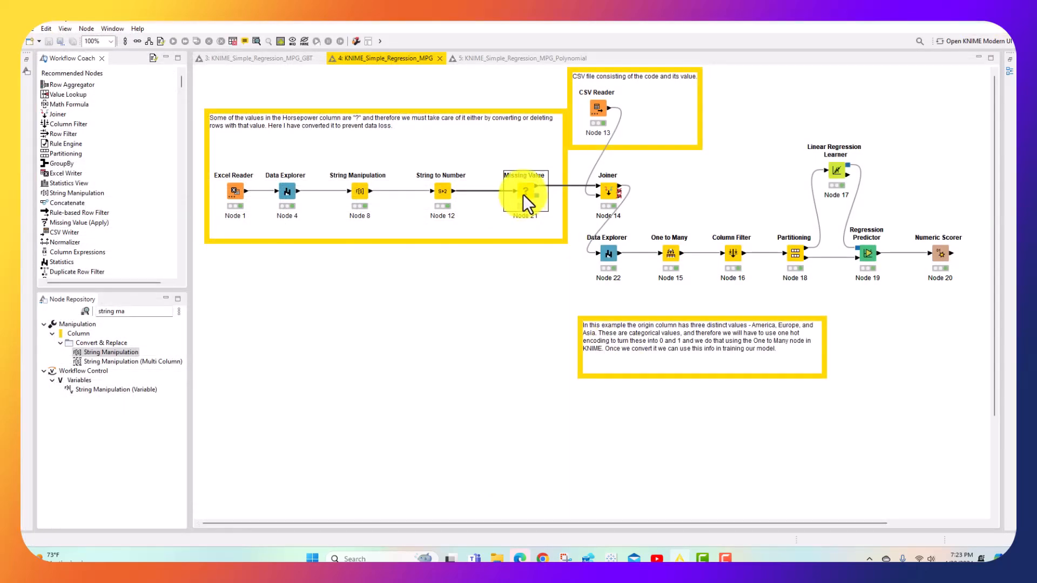
{"action": "right_click", "coordinate": [523, 193]}
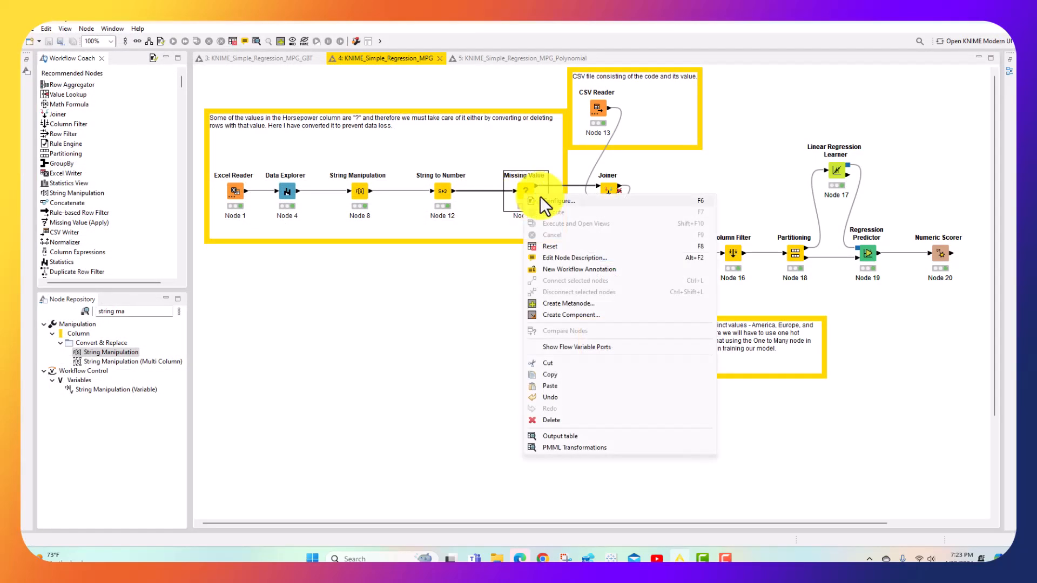
{"action": "left_click", "coordinate": [416, 332]}
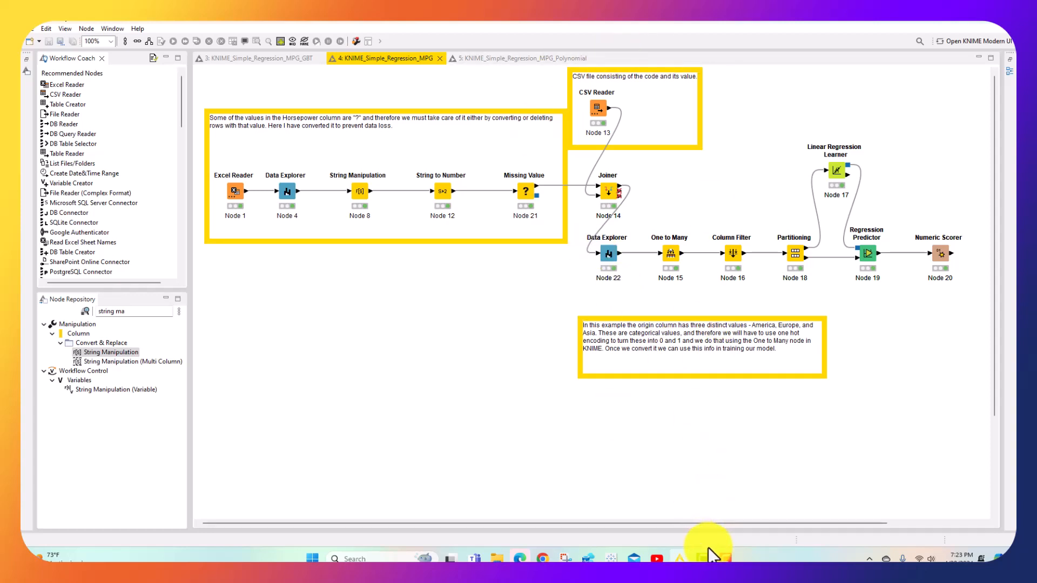
{"action": "mouse_move", "coordinate": [731, 556]}
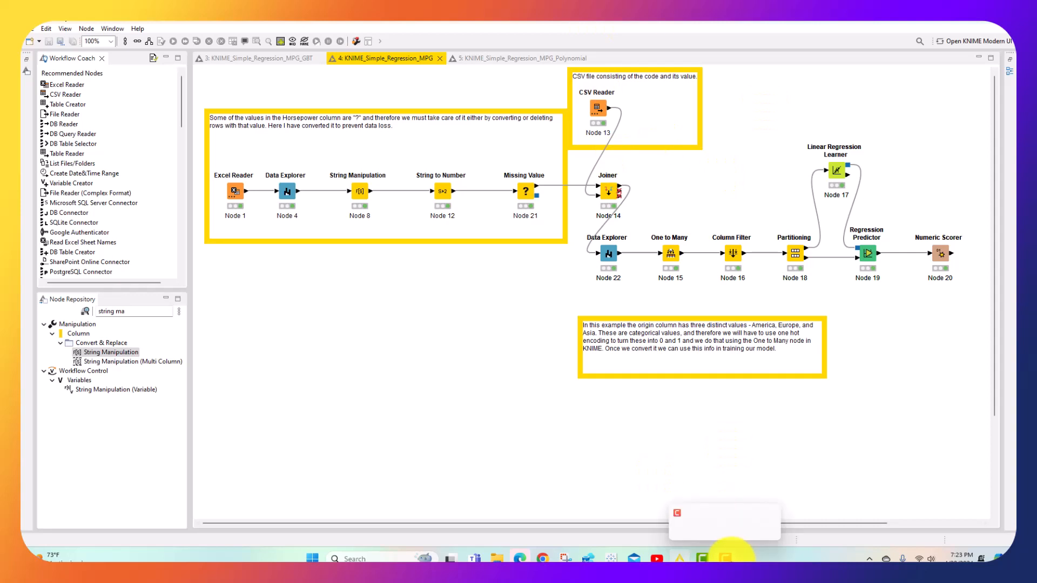